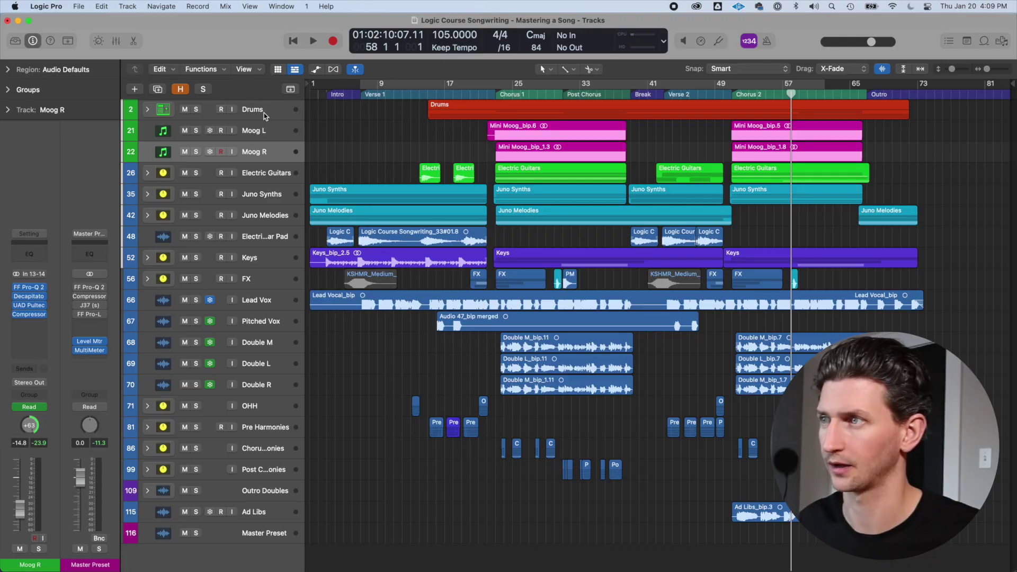
left_click(263, 113)
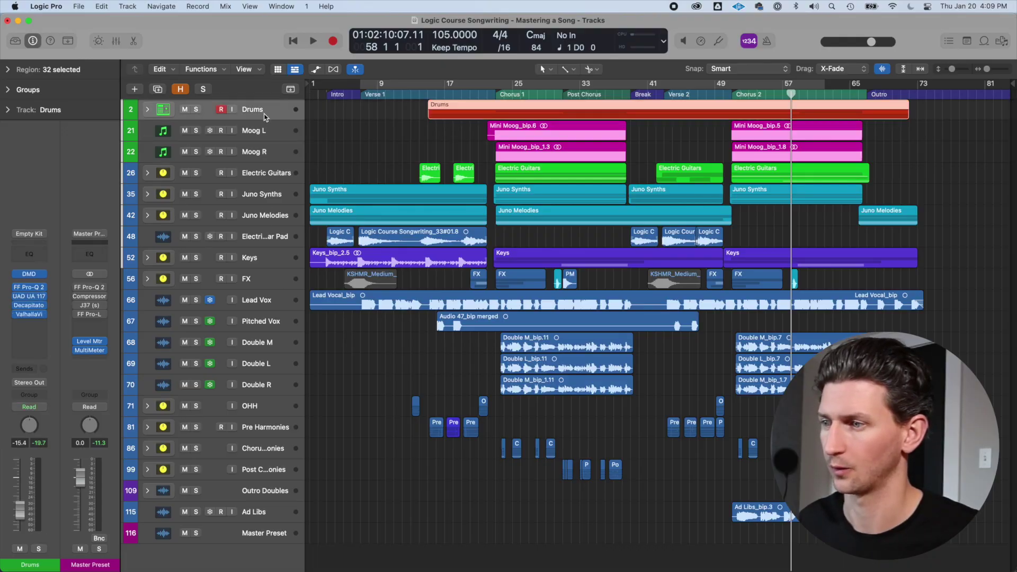
left_click(264, 511, "shift")
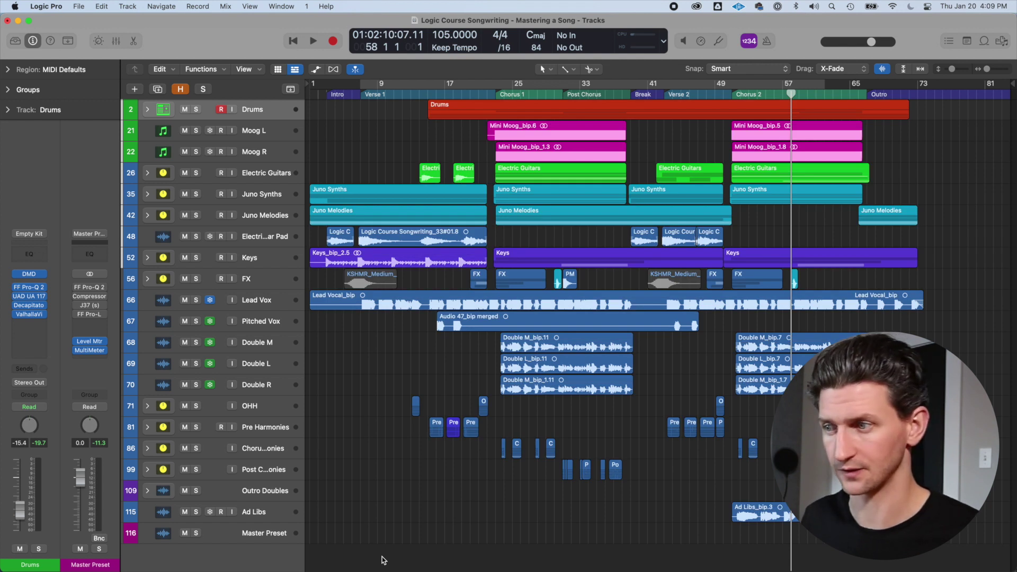
left_click(265, 512)
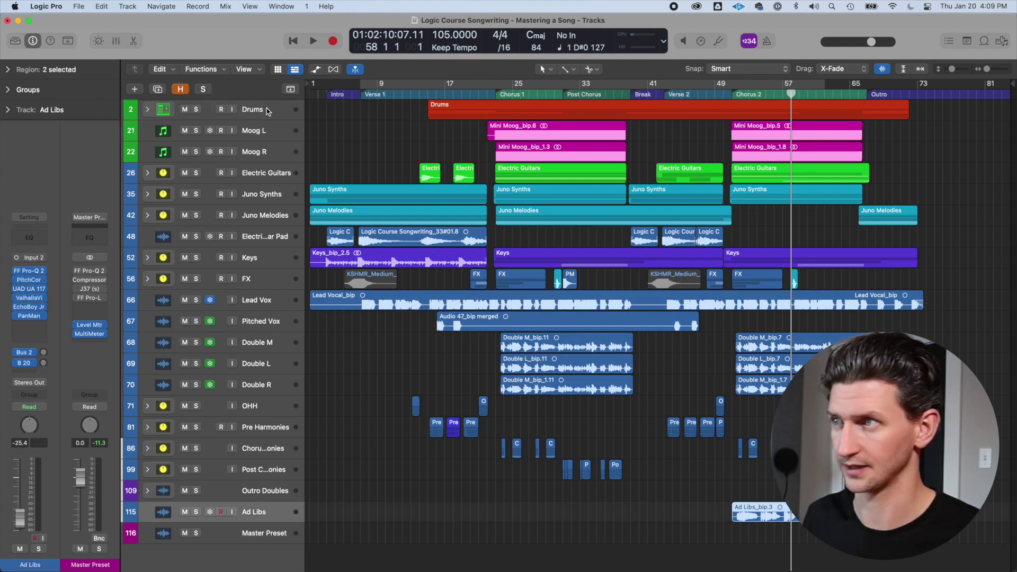
key("super+a")
left_click(315, 562)
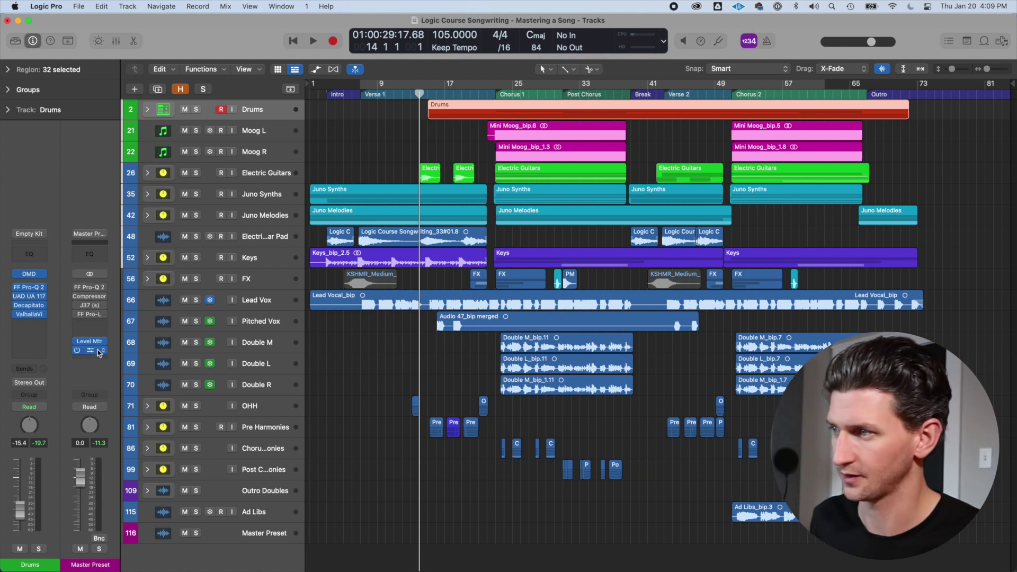
- Check the master channel's levels during Verse 1 with the Level Meter and MultiMeter, keeping only the Level Meter open below the tracks
left_click(91, 345)
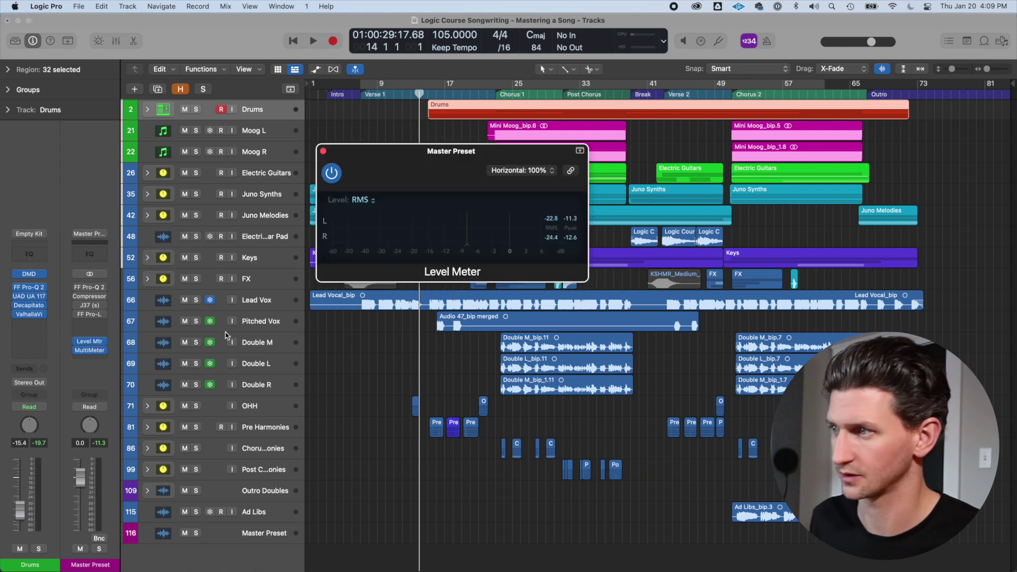
left_click(88, 358)
left_click(115, 329)
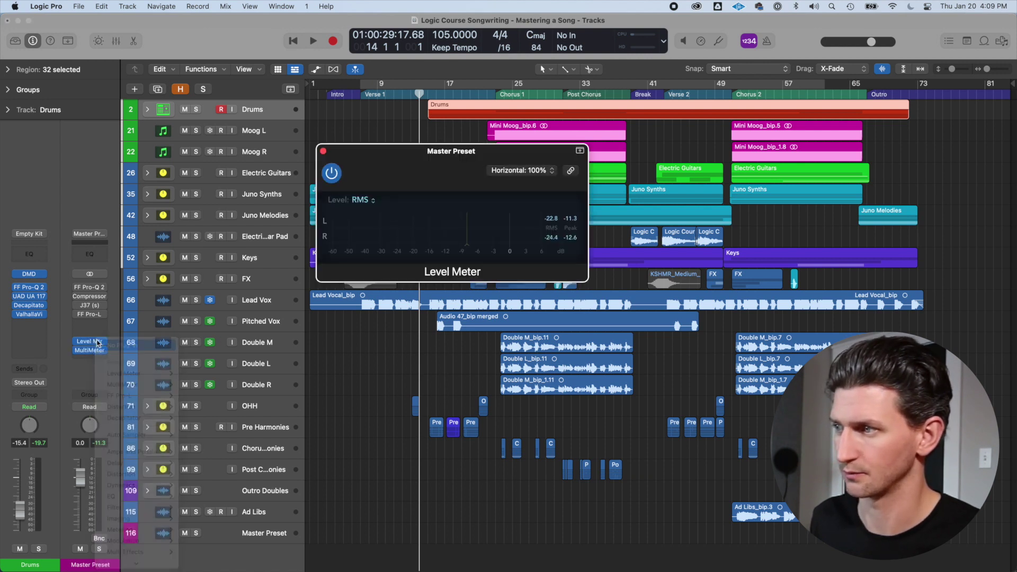
left_click(89, 351)
left_click_drag(763, 186, 904, 52)
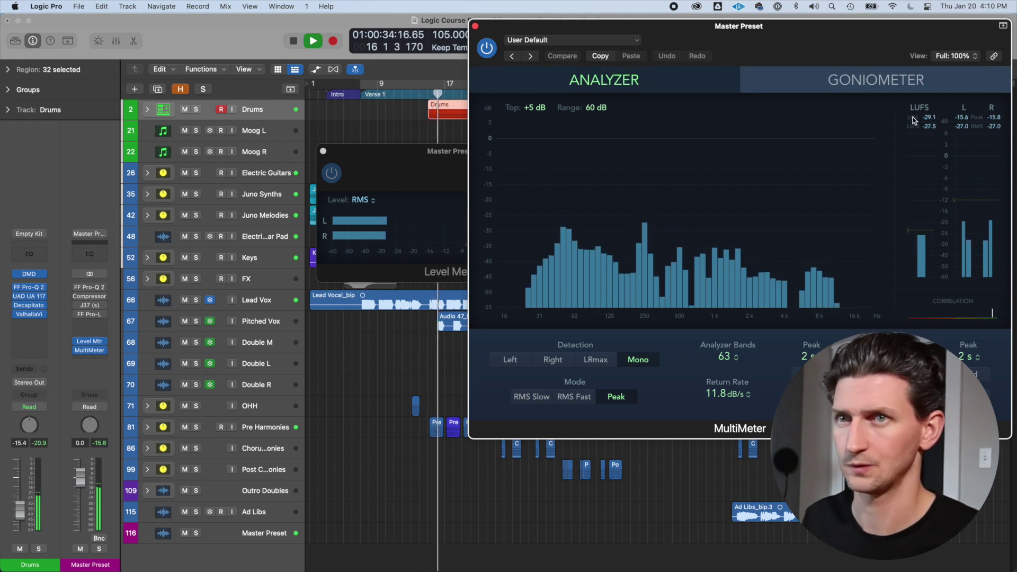
key("space")
left_click(476, 27)
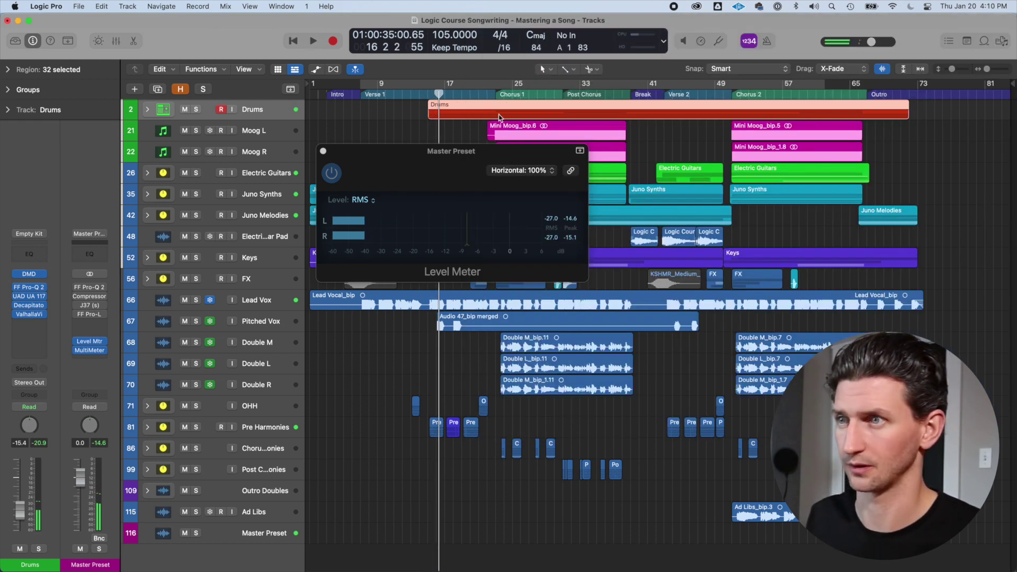
left_click_drag(451, 151, 444, 425)
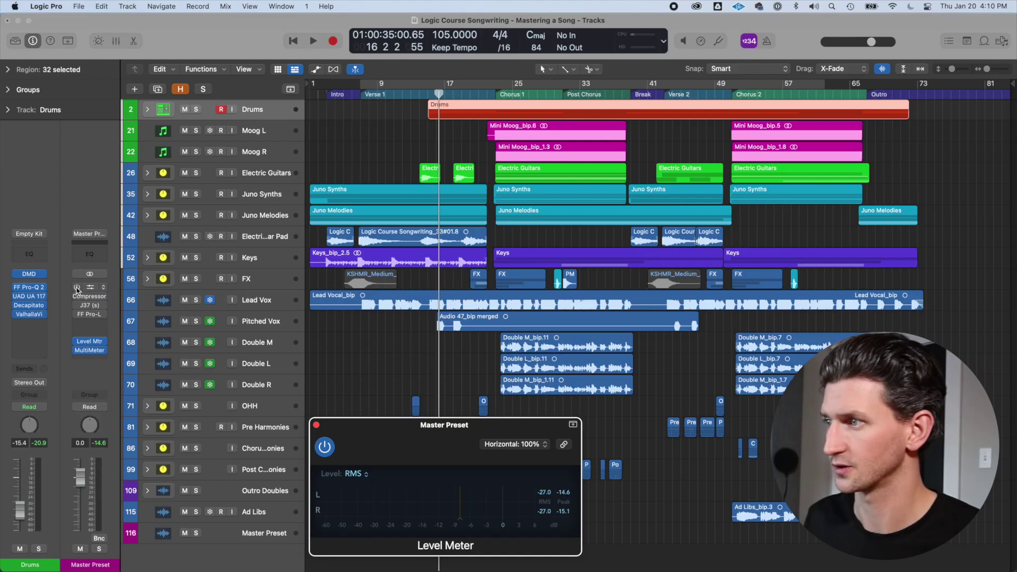
- Enable and open FF Pro-Q 2 on the Master Preset channel and play part of Chorus 1 through it
left_click(89, 288)
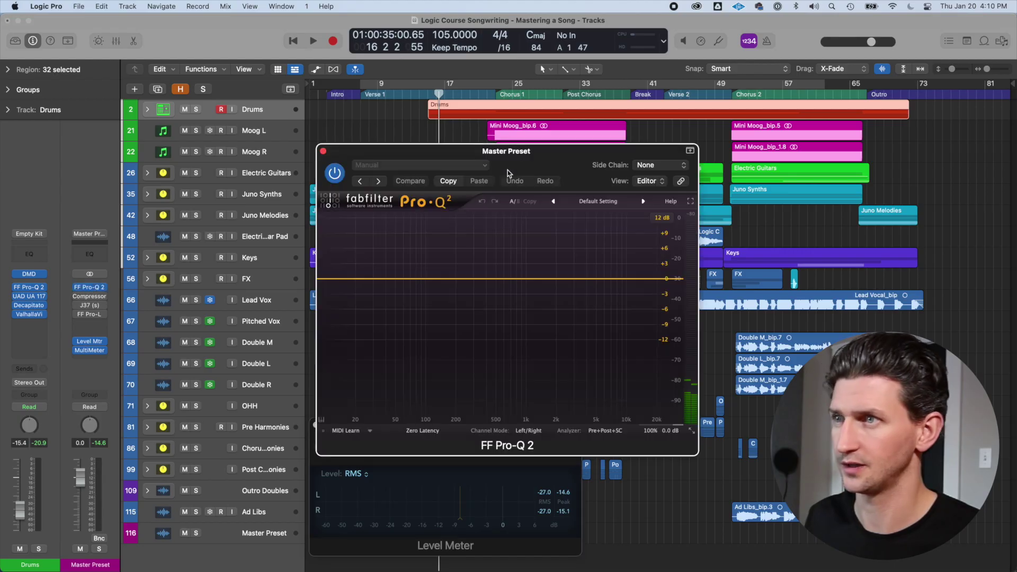
left_click(485, 98)
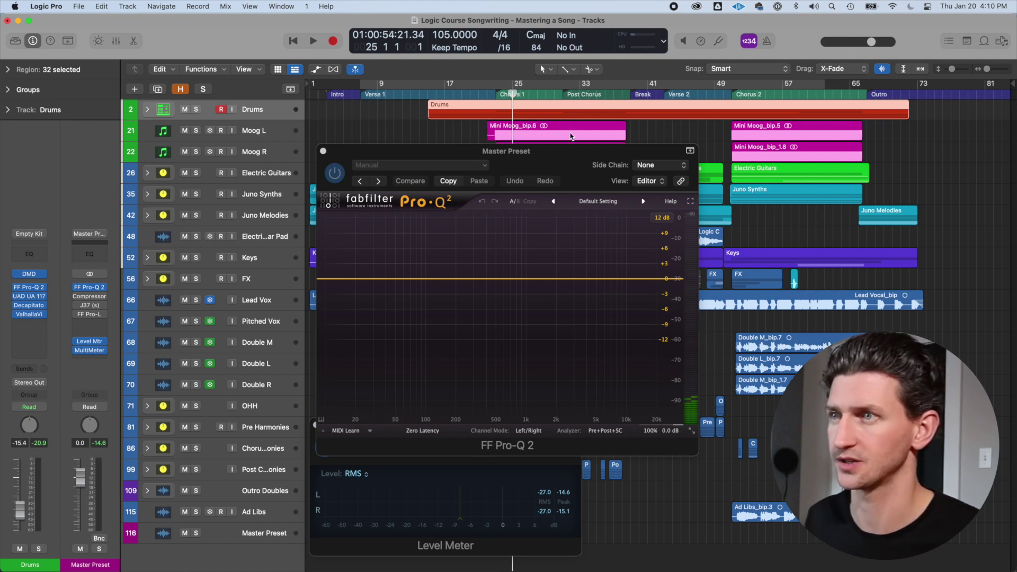
left_click_drag(445, 89, 673, 87)
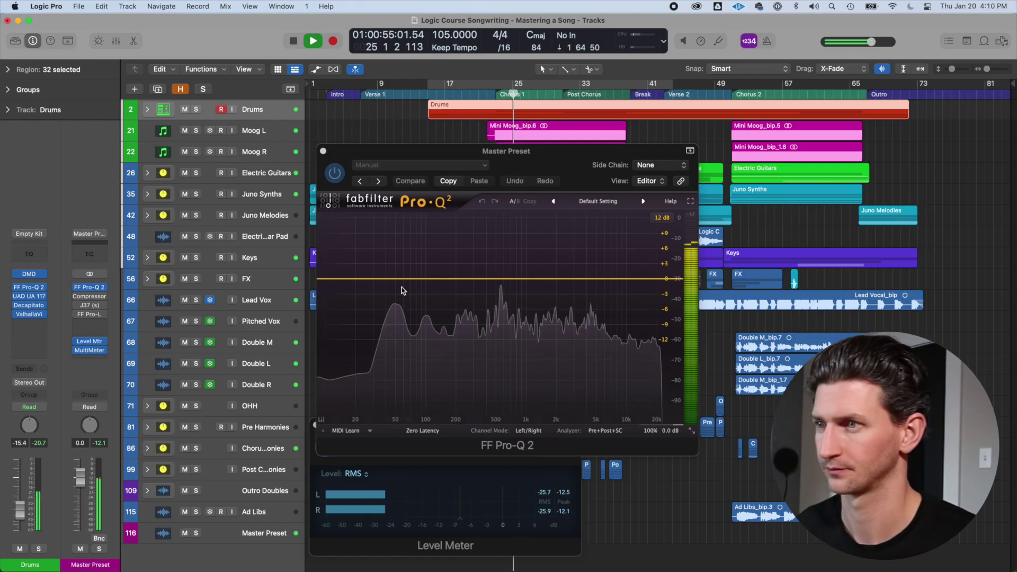
key("space")
- Load the saved Master setting in the master channel's FF Pro-Q 2
left_click(602, 202)
key("Escape")
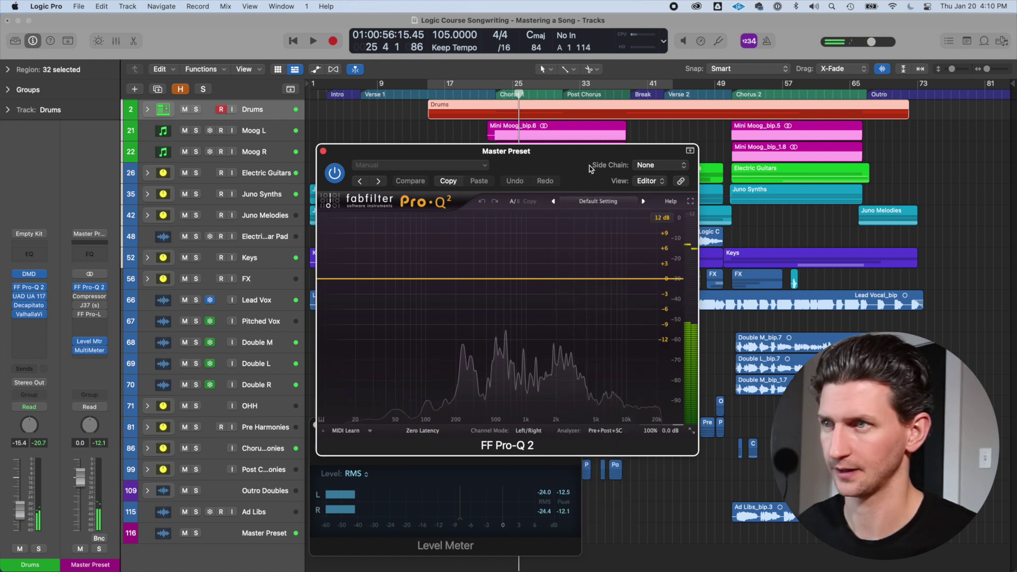
left_click(434, 165)
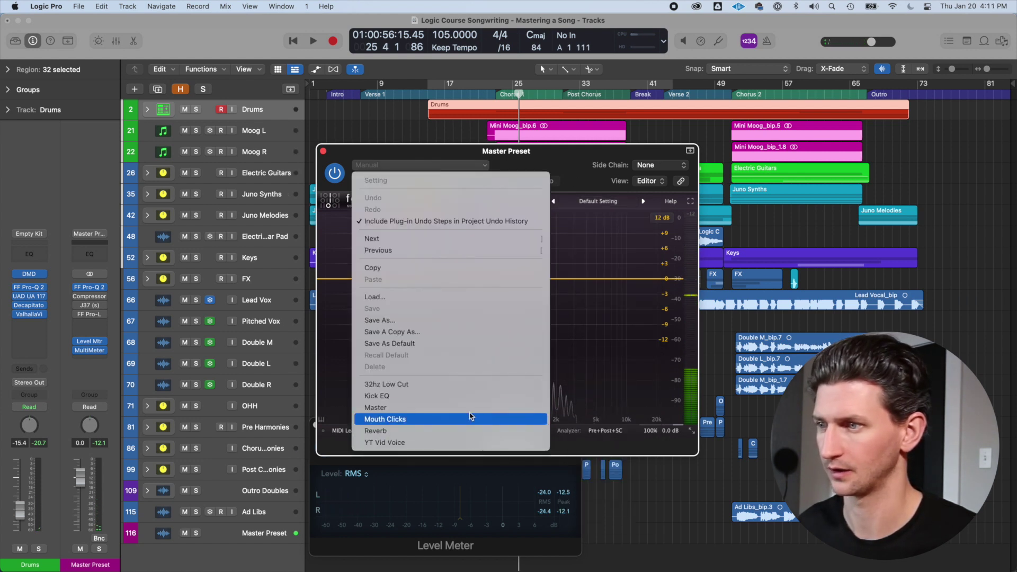
left_click(442, 409)
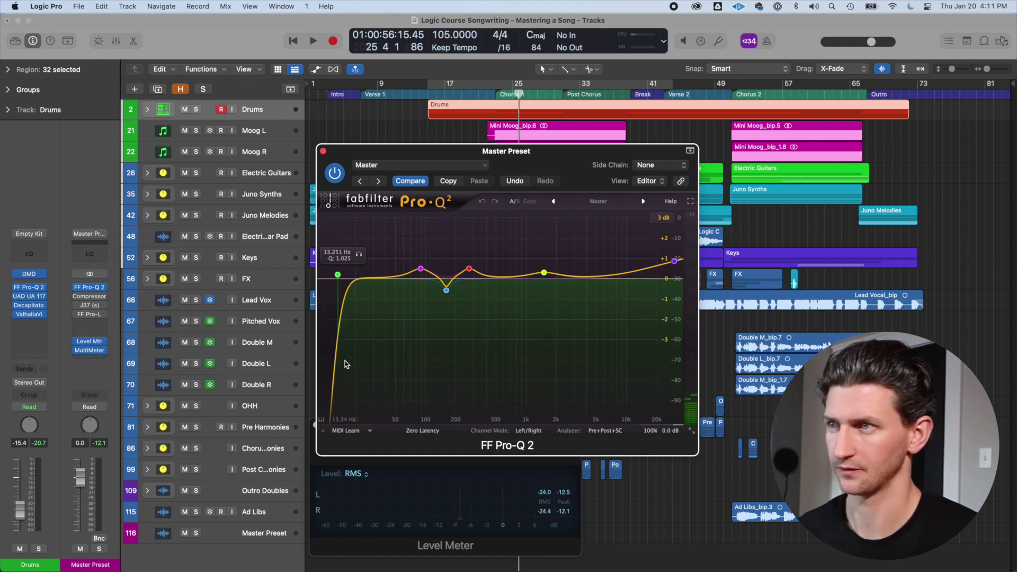
- Cue playback at Chorus 1 and disable every FF Pro-Q 2 band except the low cut
left_click(503, 98)
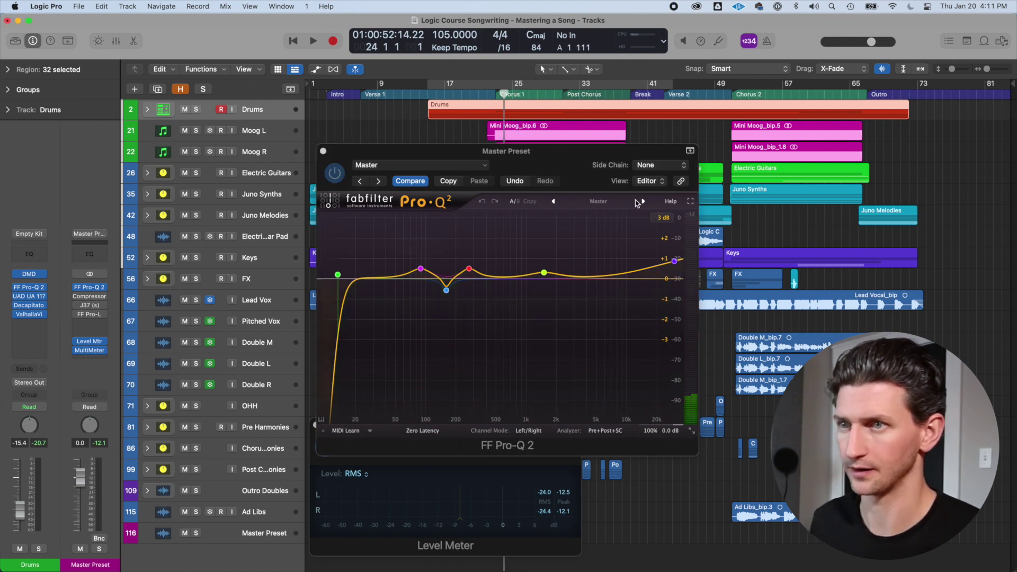
left_click(675, 262)
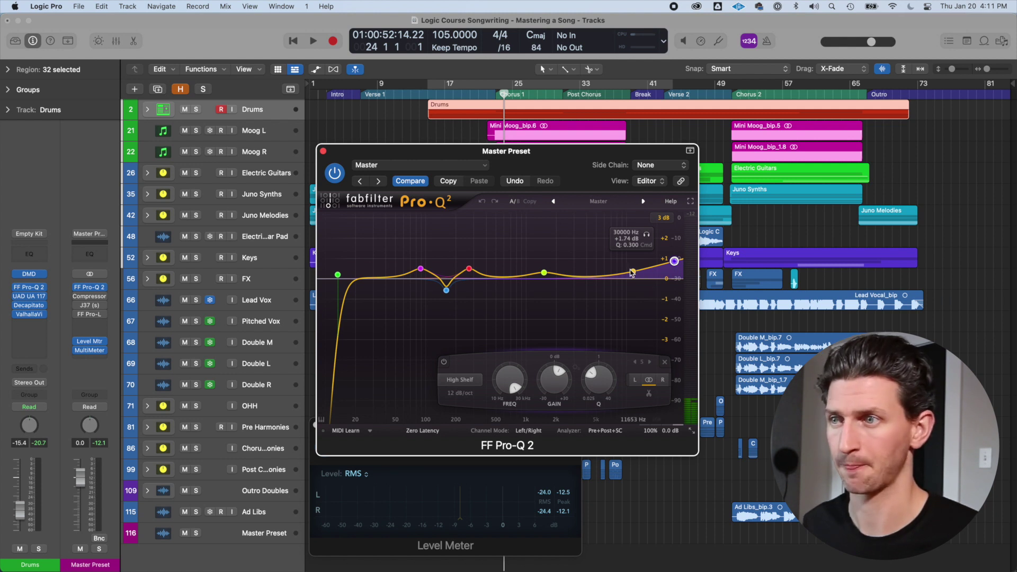
left_click(447, 291)
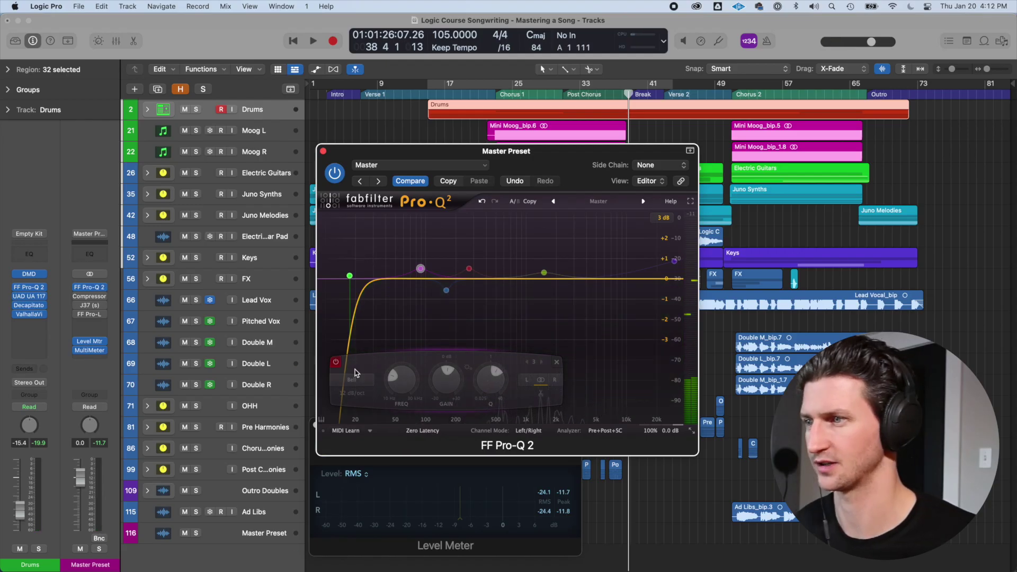
- Enable the bell band near 89 Hz and start playback to hear its effect on the low end
right_click(421, 269)
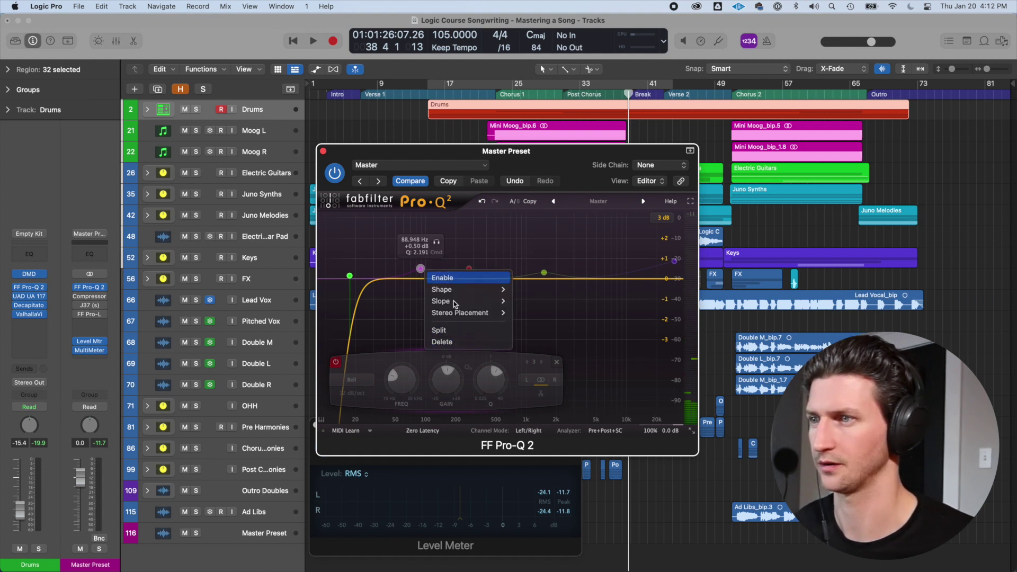
left_click(430, 278)
key("space")
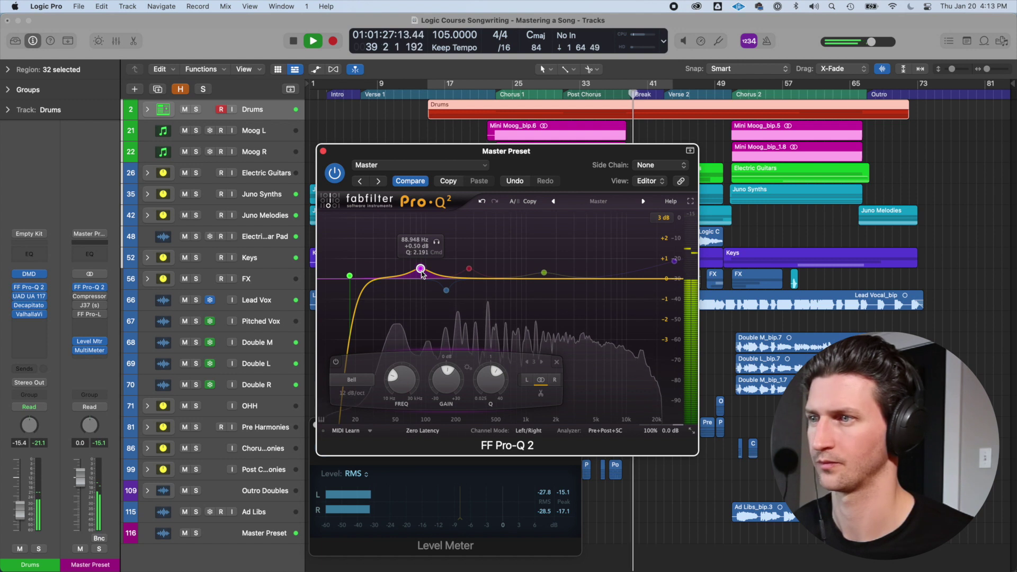
- Exaggerate the low bell band to about +5.3 dB near 90 Hz and audition it in solo during Chorus 1
left_click_drag(422, 273, 419, 225)
key("space")
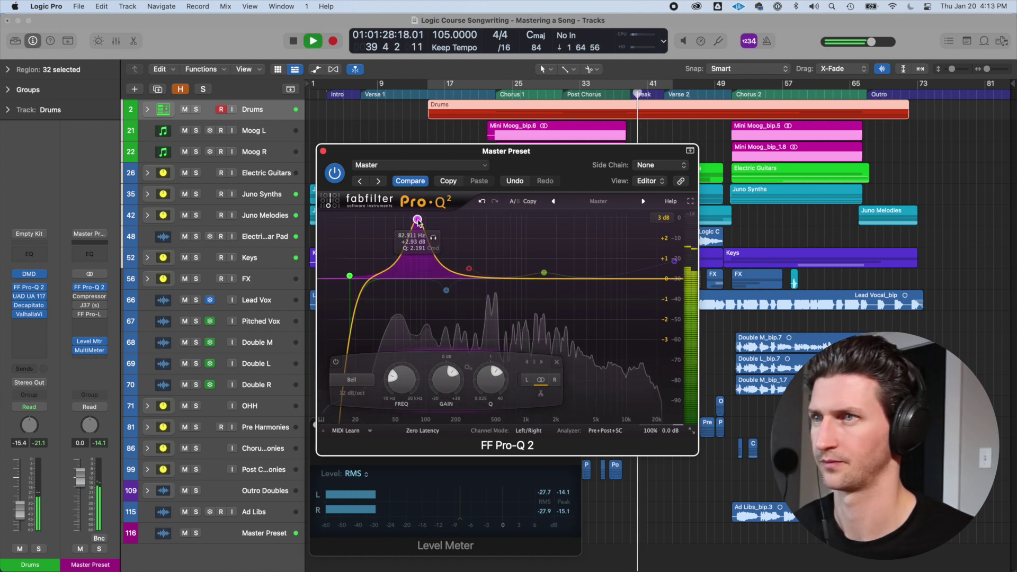
left_click(497, 96)
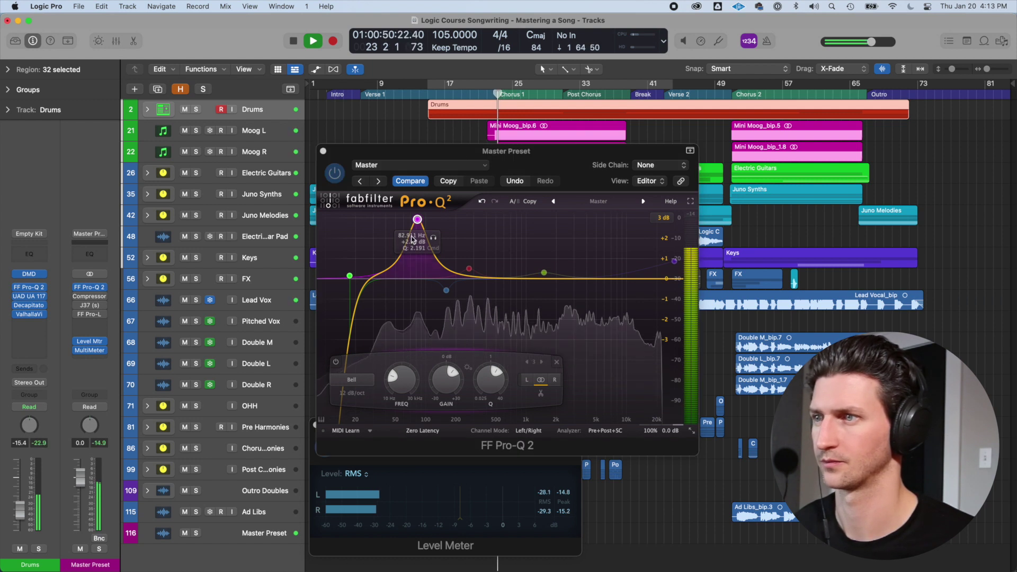
left_click_drag(419, 223, 437, 242)
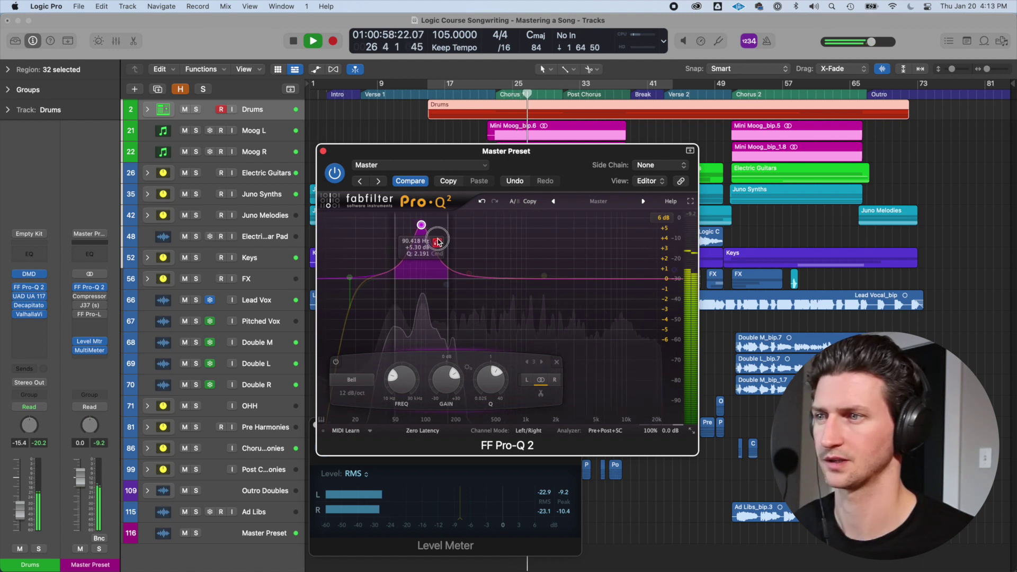
left_click_drag(438, 242, 437, 242)
- Try the Low Shelf shape on the low-end boost band and return it to the Bell shape
right_click(438, 242)
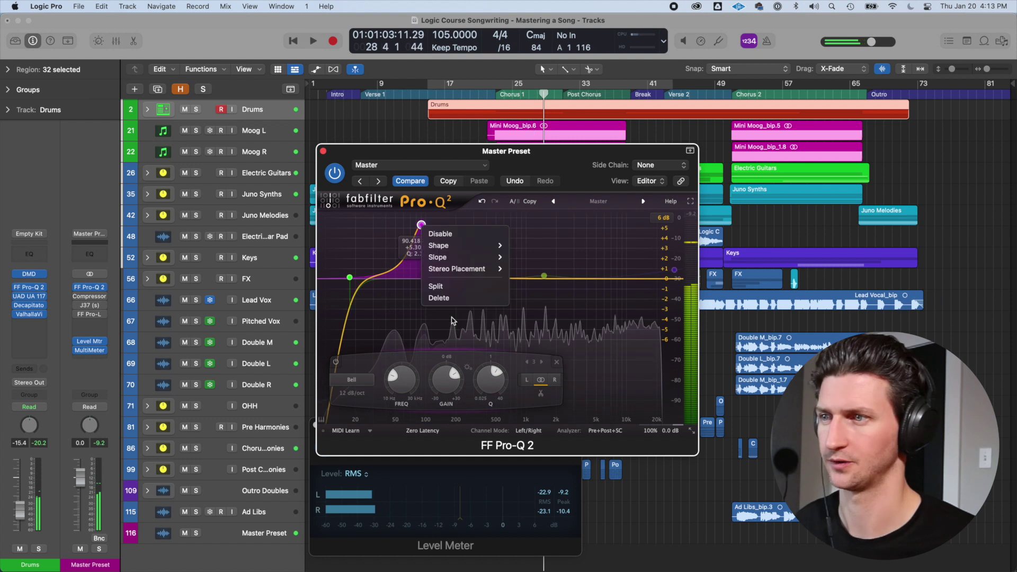
mouse_move(460, 245)
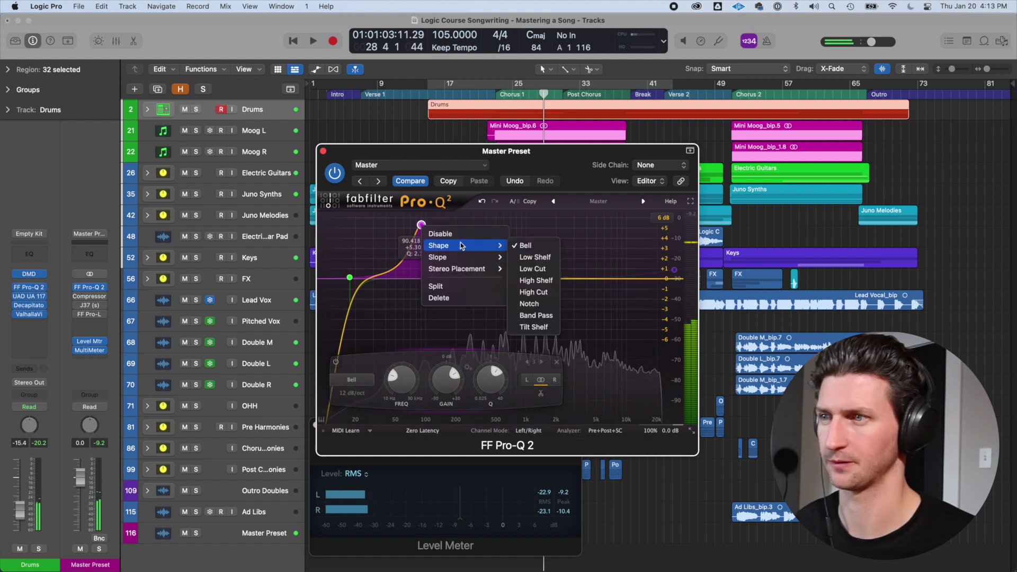
left_click(535, 257)
right_click(427, 277)
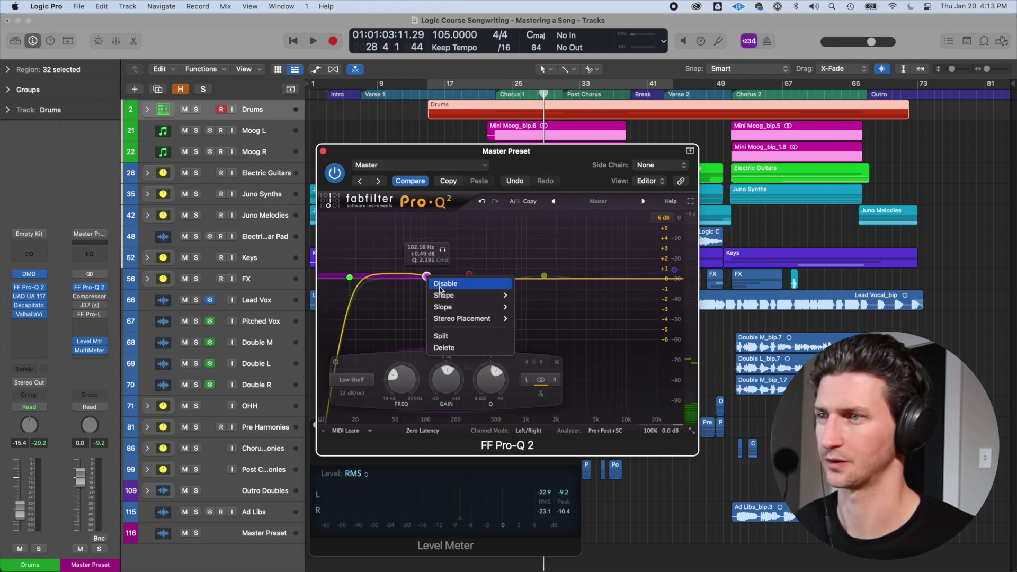
mouse_move(491, 299)
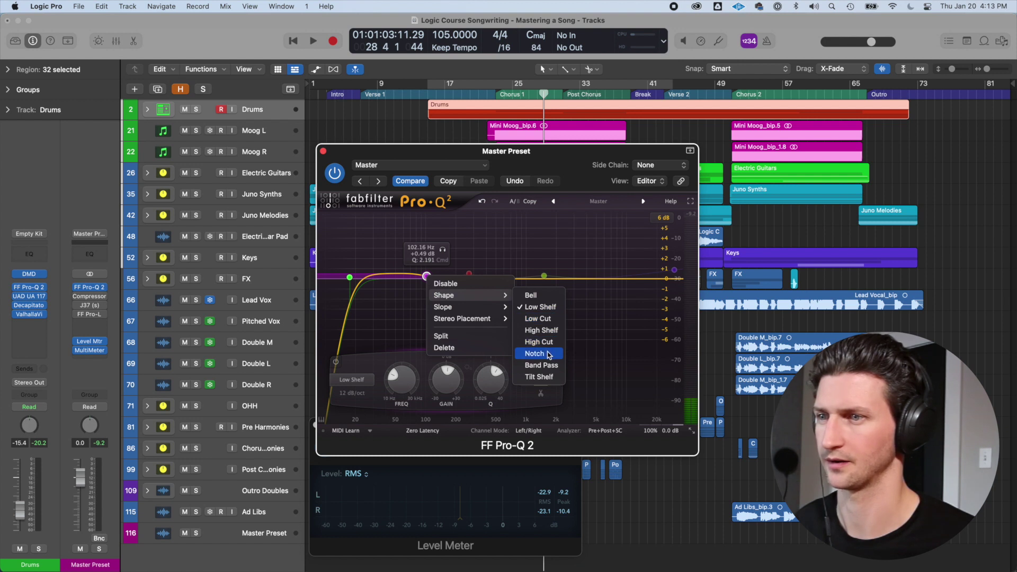
left_click(547, 299)
- Set the low bell band to about 68 Hz and +0.4 dB, auditioning it in solo during playback
key("space")
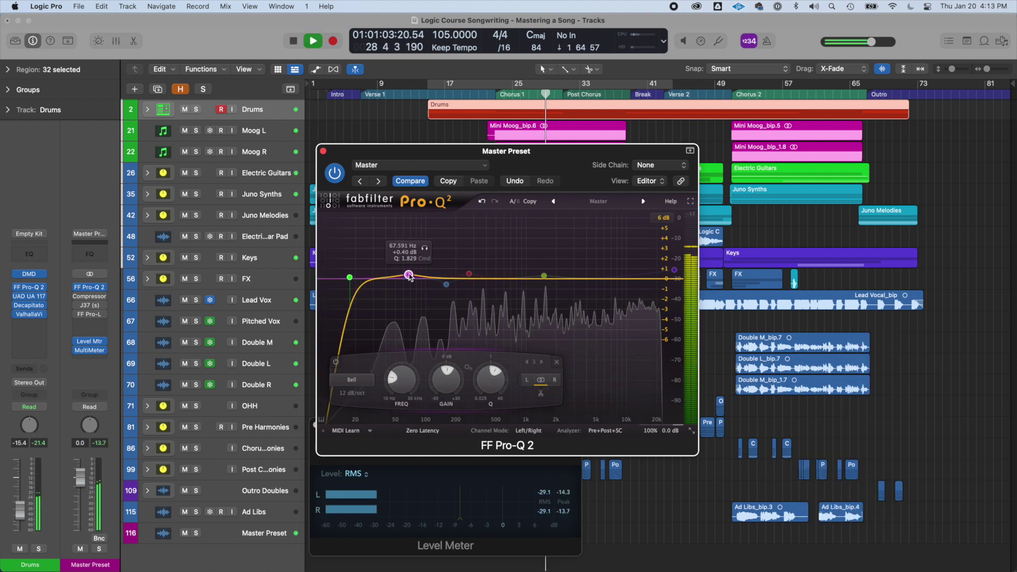
left_click(427, 247)
left_click_drag(427, 246, 429, 248)
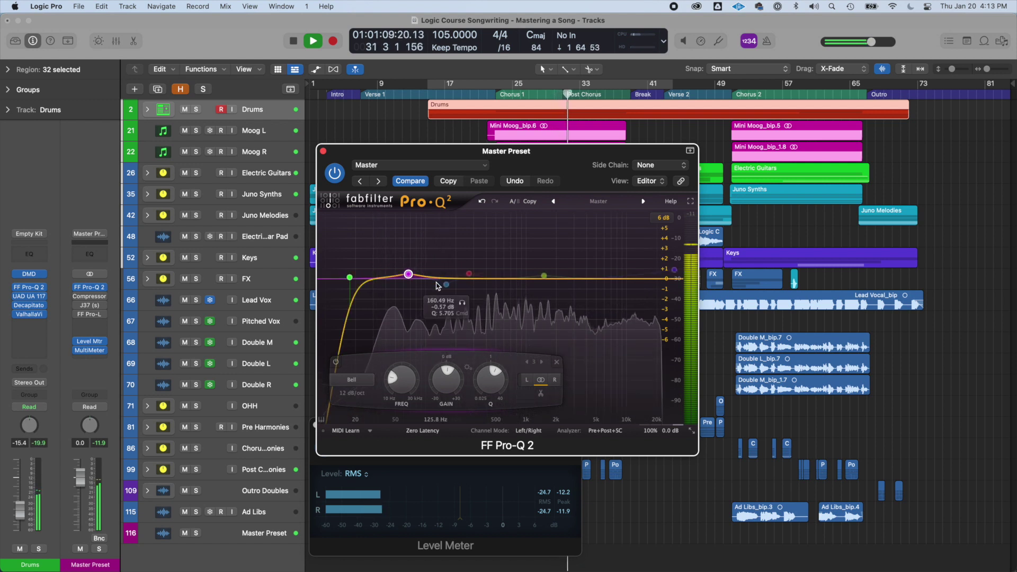
- Enable the narrow dip near 160 Hz and the bell boost at about 290 Hz and +0.43 dB, auditioning each in solo
left_click(452, 291)
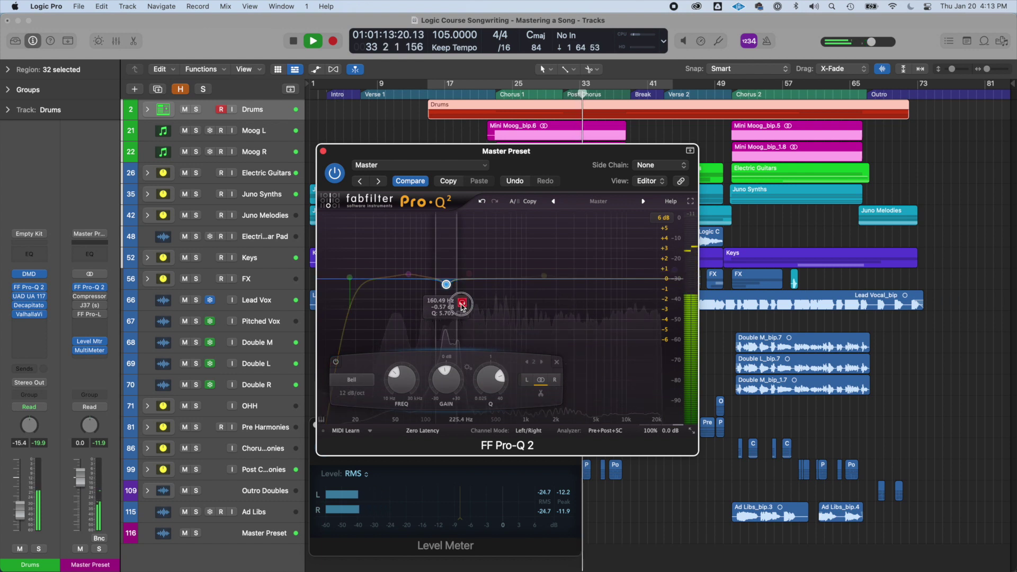
left_click_drag(462, 306, 458, 306)
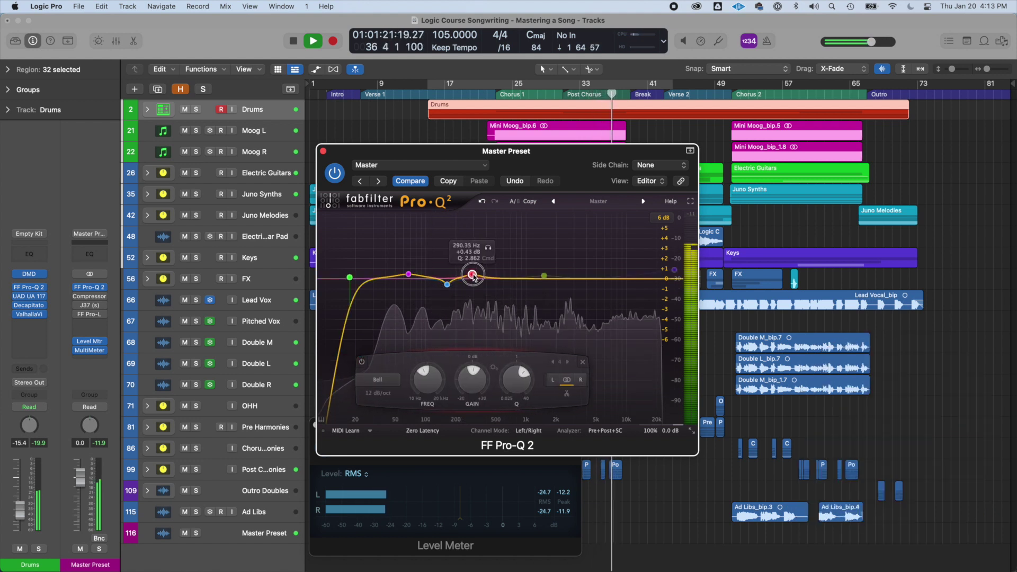
left_click(490, 248)
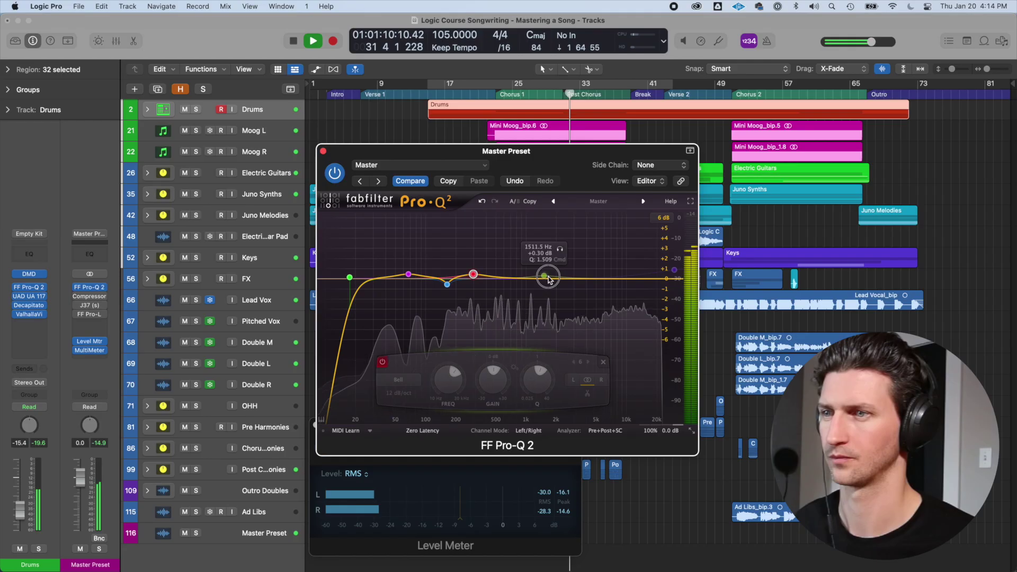
- Enable the 1511.5 Hz bell band and audition it in solo during playback
right_click(548, 279)
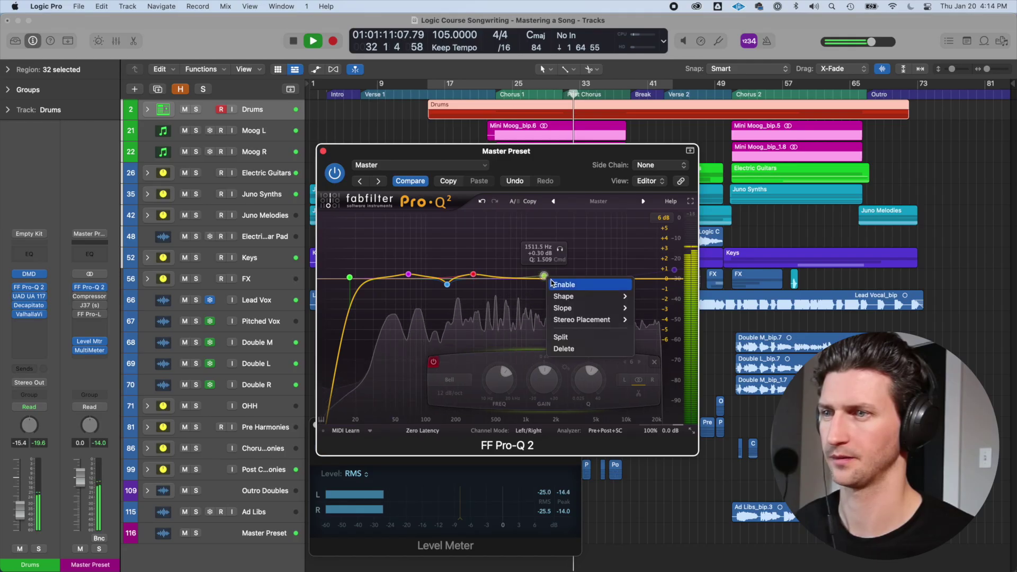
left_click(551, 284)
left_click(560, 249)
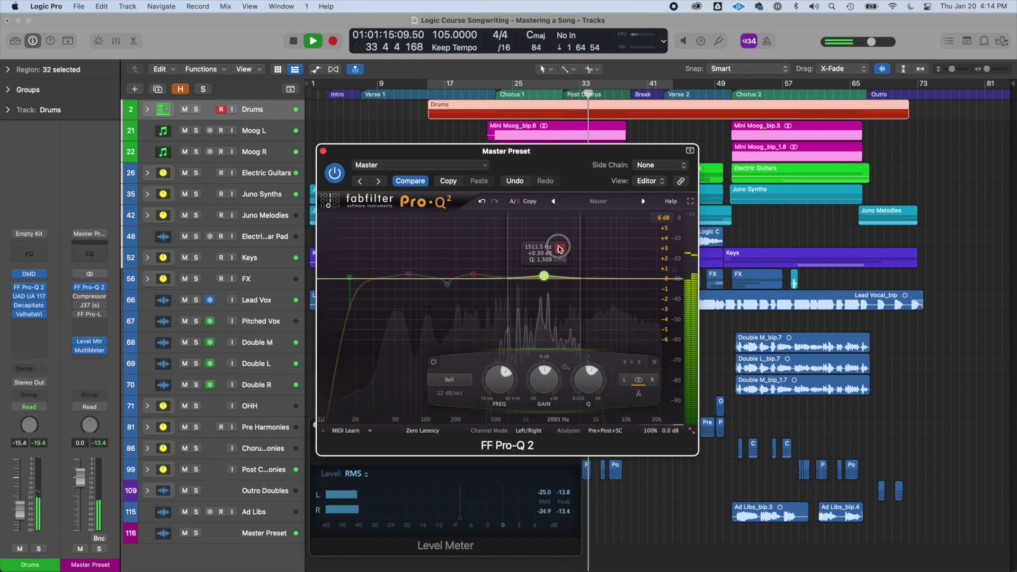
- Flatten the 1.5 kHz bell band to about 0 dB, stop playback, and delete that band from the master EQ
mouse_move(544, 276)
left_mouse_down()
mouse_move(544, 221)
mouse_move(546, 335)
mouse_move(545, 228)
mouse_move(548, 279)
left_mouse_up()
key("space")
right_click(546, 279)
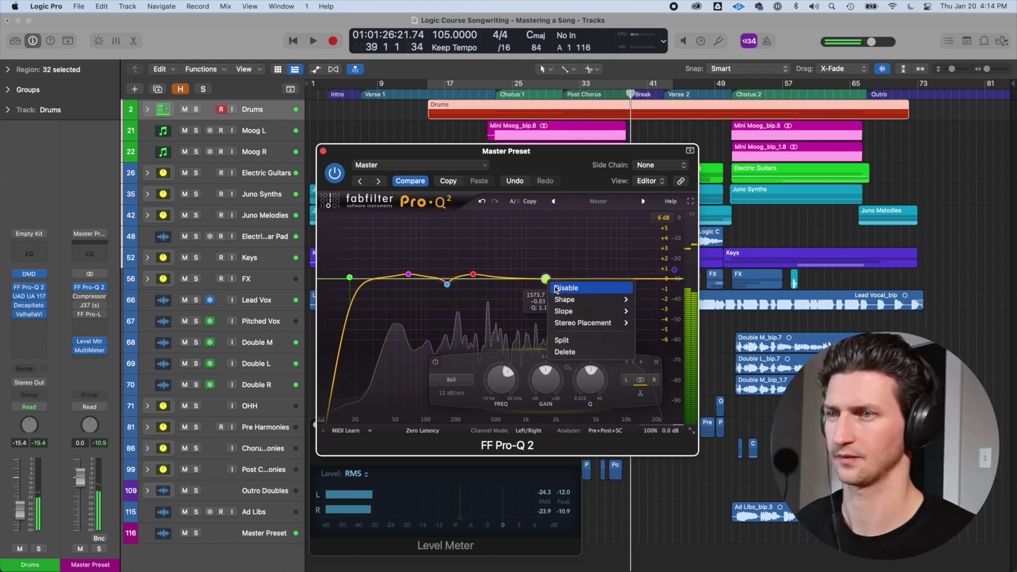
left_click(565, 351)
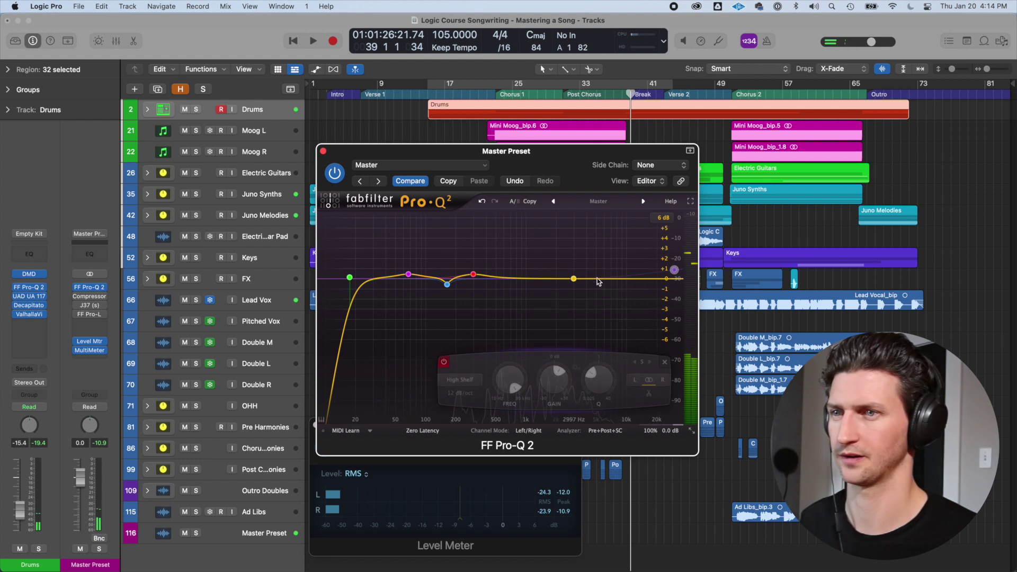
- Audition the high shelf at about 18 kHz and +30 dB, reduce it to about 23157 Hz and +1.04 dB, and bypass it for comparison
left_click_drag(677, 272, 651, 233)
key("space")
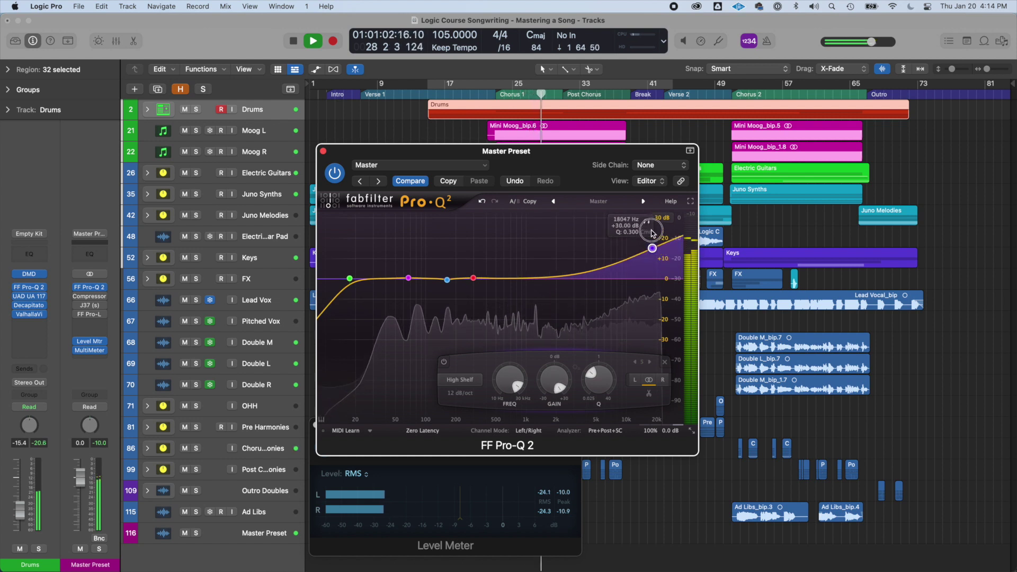
left_click_drag(652, 233, 664, 285)
left_click(663, 268, "alt")
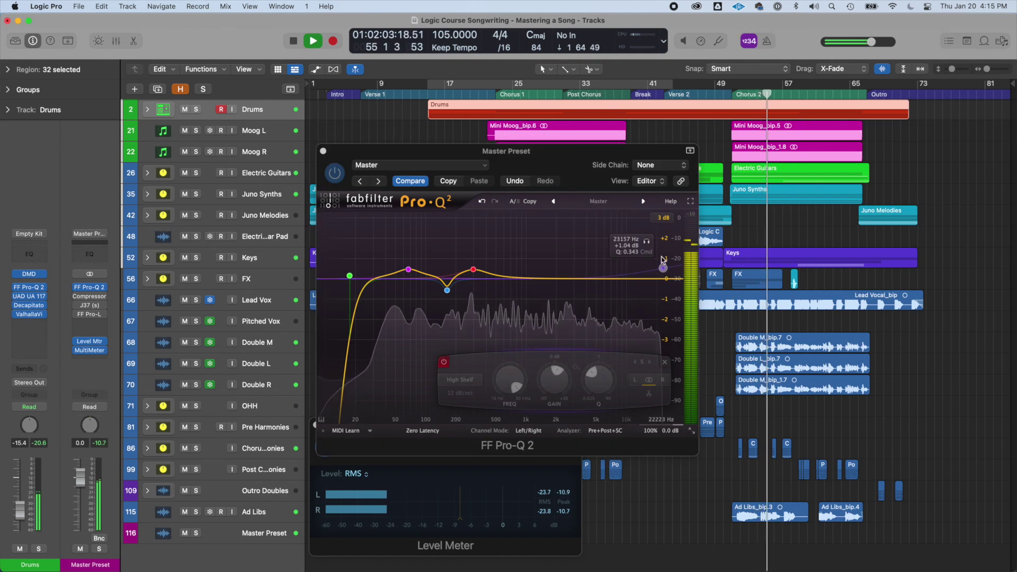
- Re-enable the high shelf band and fine-tune it to about 22816 Hz and +0.91 dB during playback
right_click(663, 270)
left_click(663, 269, "alt")
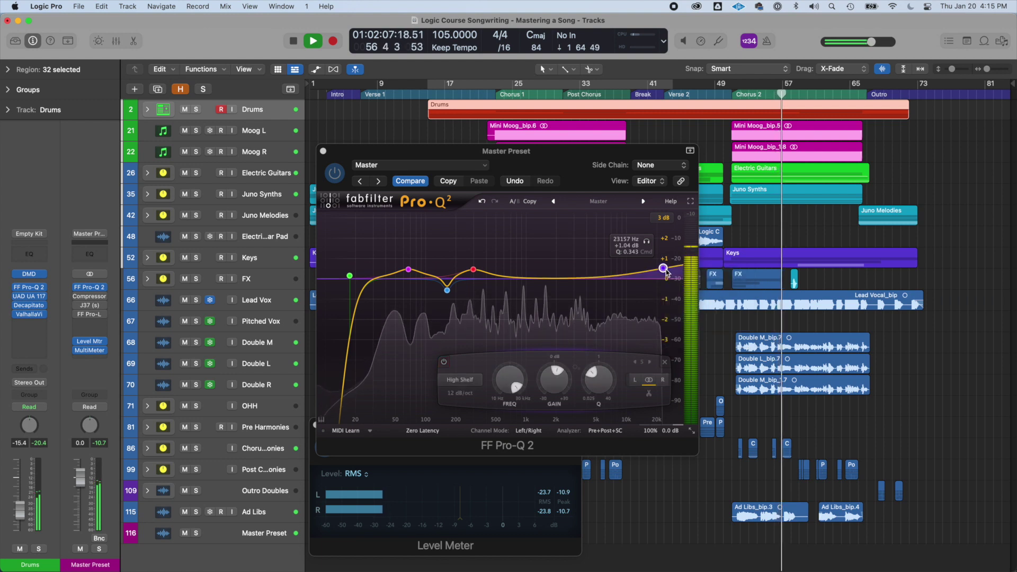
left_click_drag(664, 272, 665, 275)
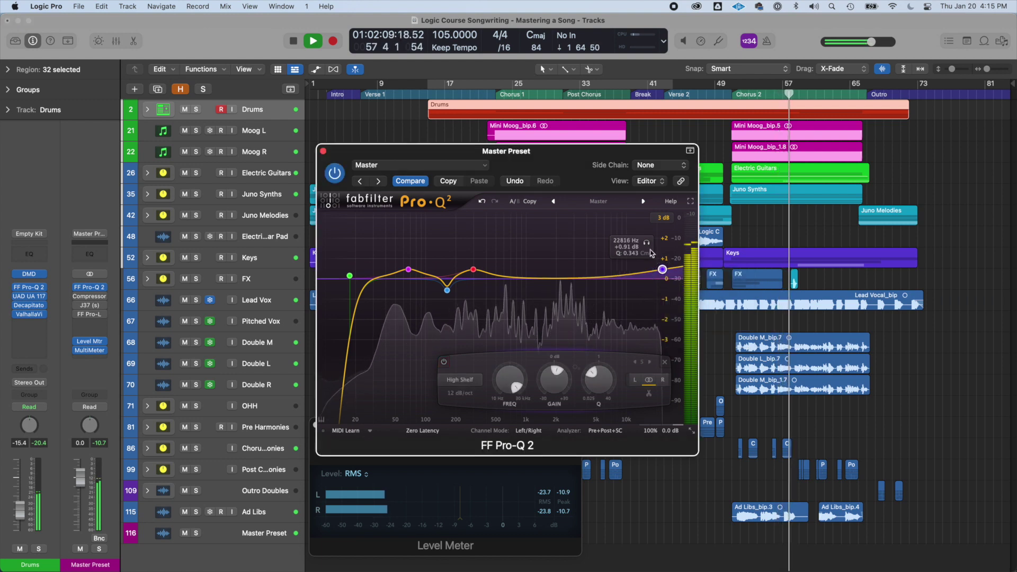
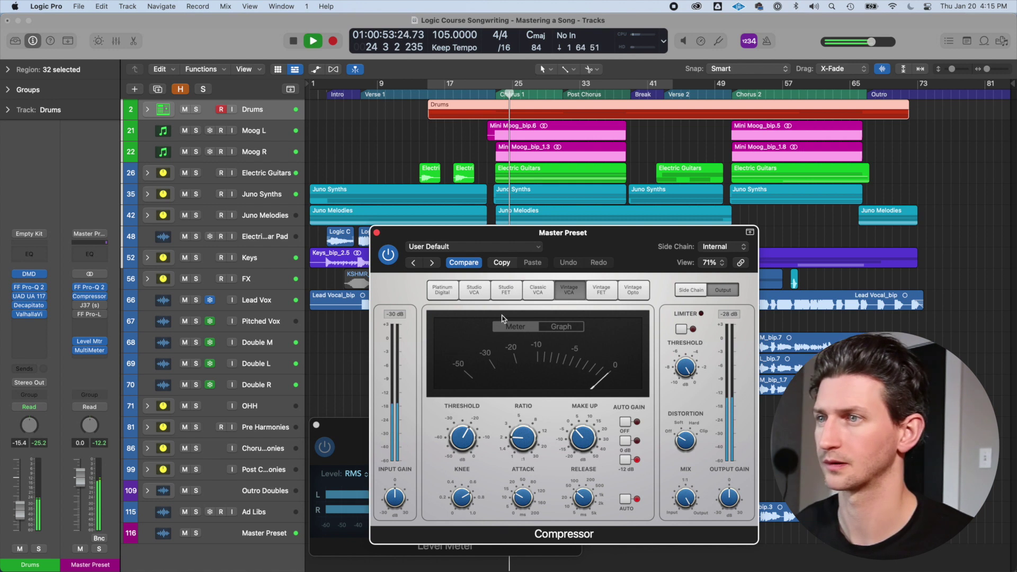
- Reposition the Compressor window and set its ratio to 3.9:1 and threshold to about -23.5 dB, checking the gain reduction during playback
left_click(646, 227)
left_click_drag(642, 244, 473, 139)
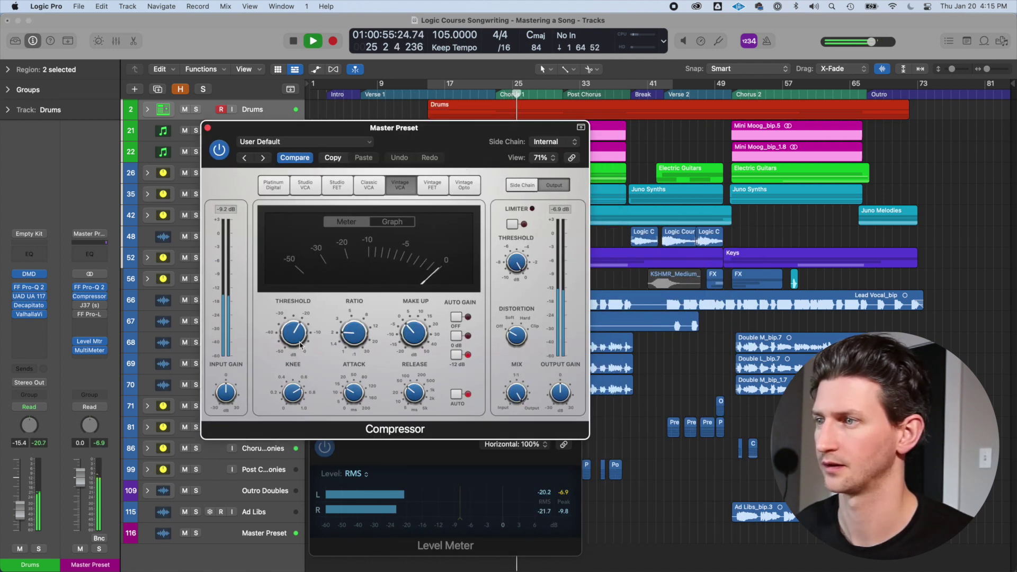
key("space")
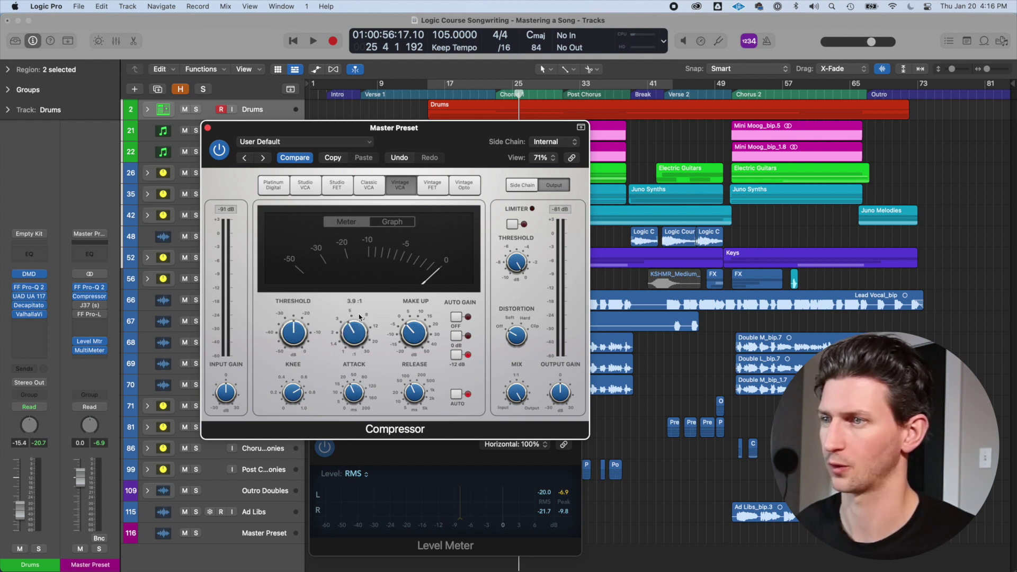
key("space")
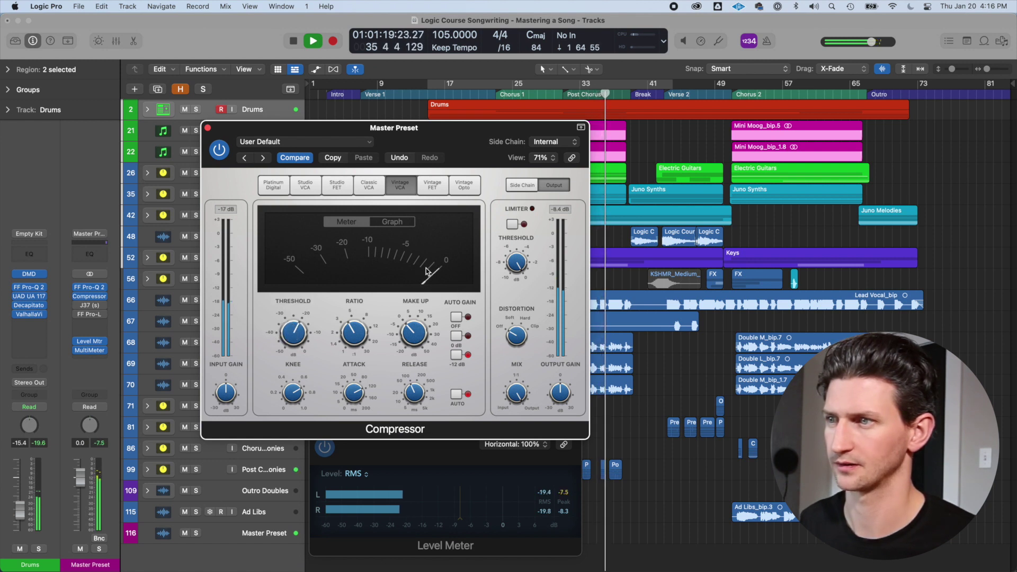
left_click_drag(291, 333, 291, 339)
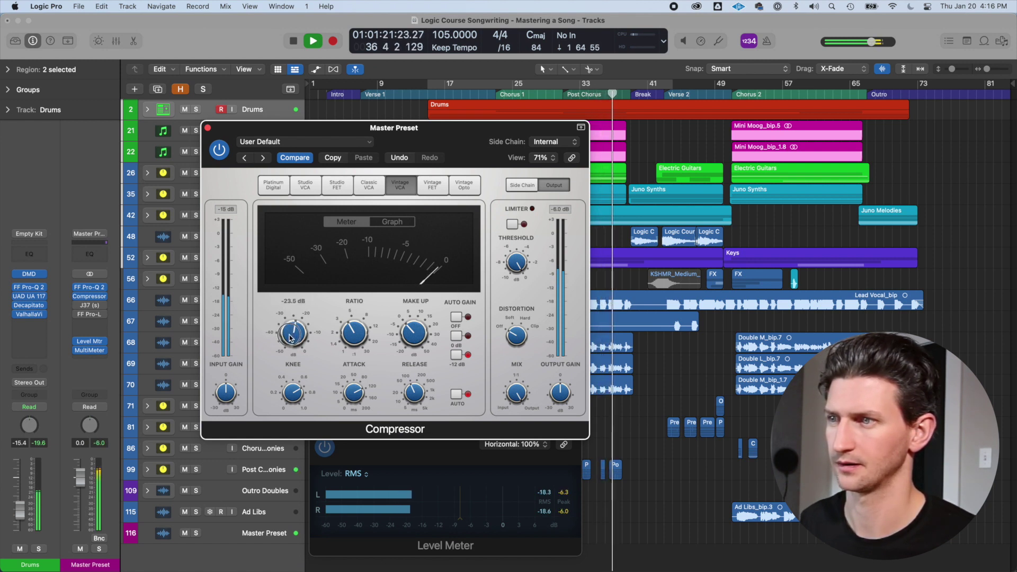
- Compare Compressor attack times of 122 ms and 0.0 ms over Chorus 1, and settle on a moderate attack
key("space")
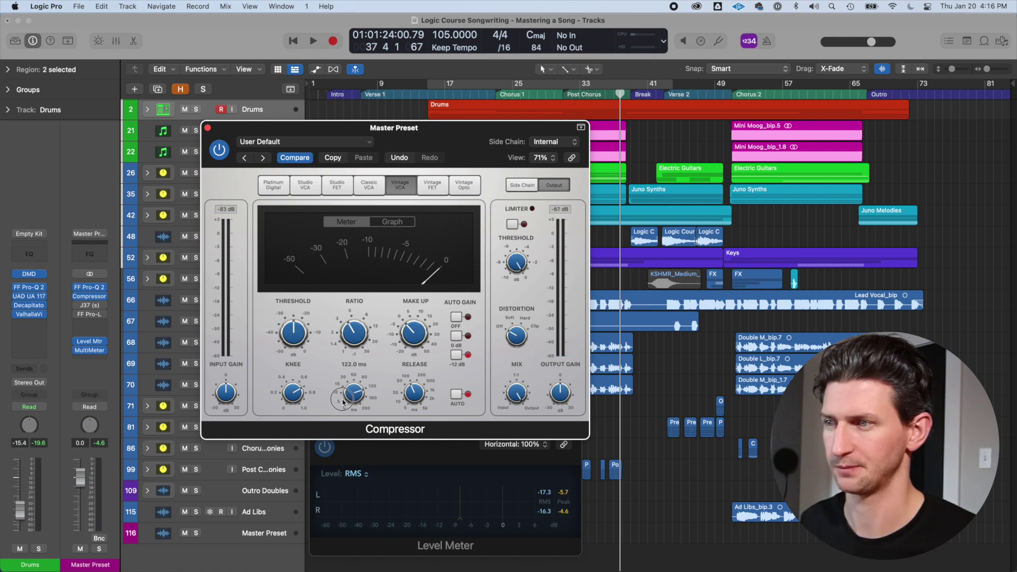
left_click(513, 94)
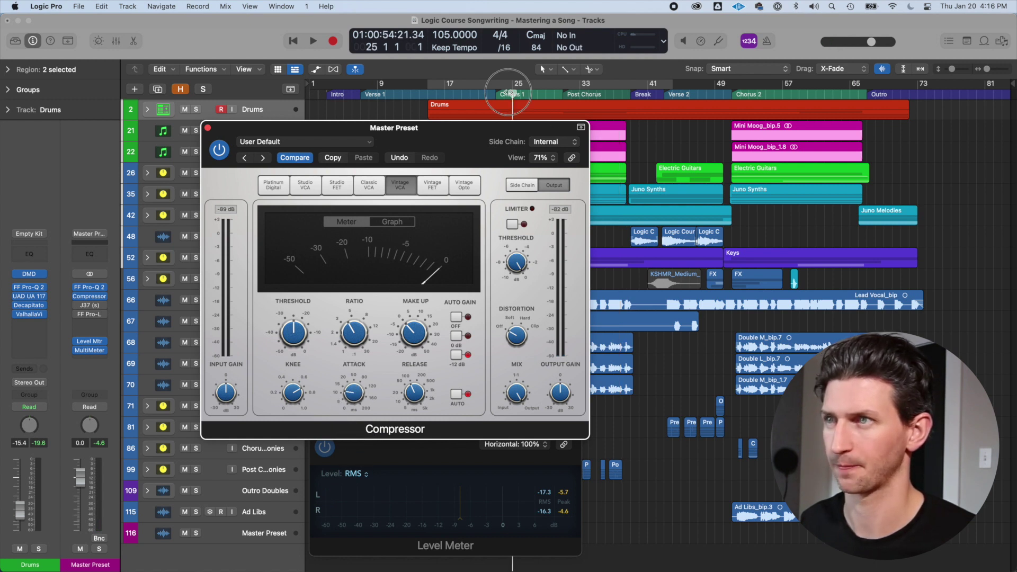
key("space")
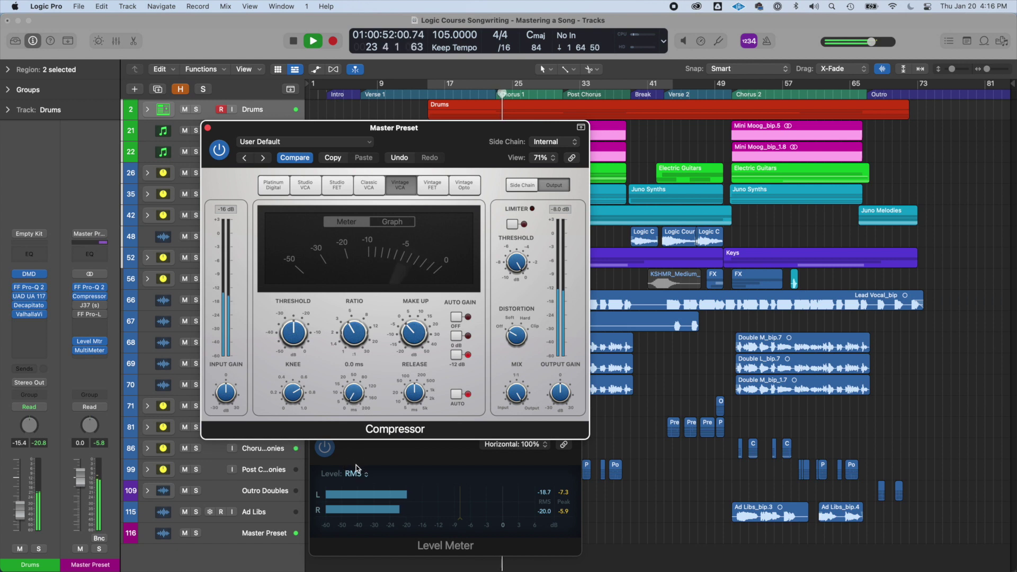
key("space")
left_click_drag(356, 397, 356, 405)
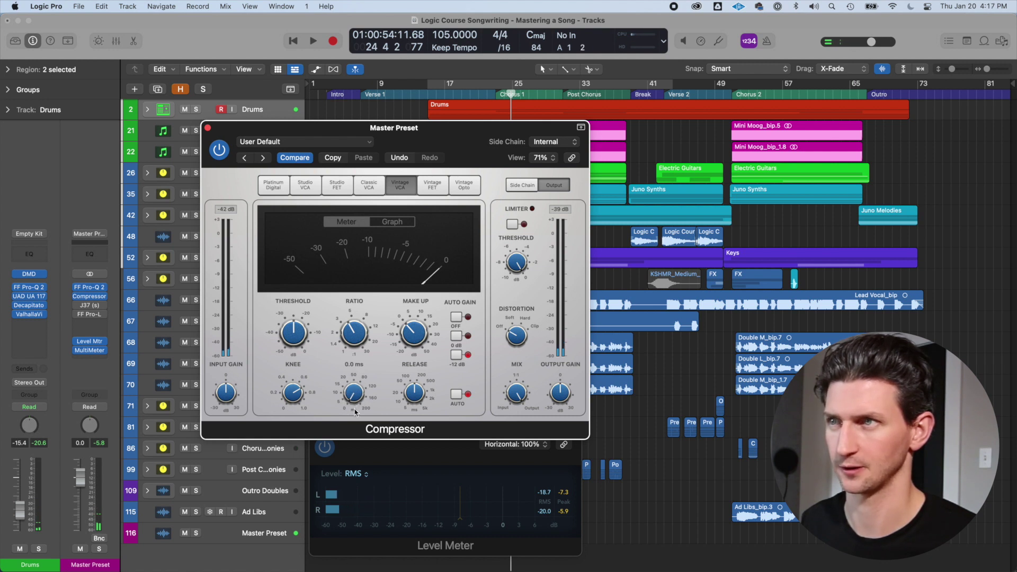
key("space")
left_click_drag(356, 401, 358, 393)
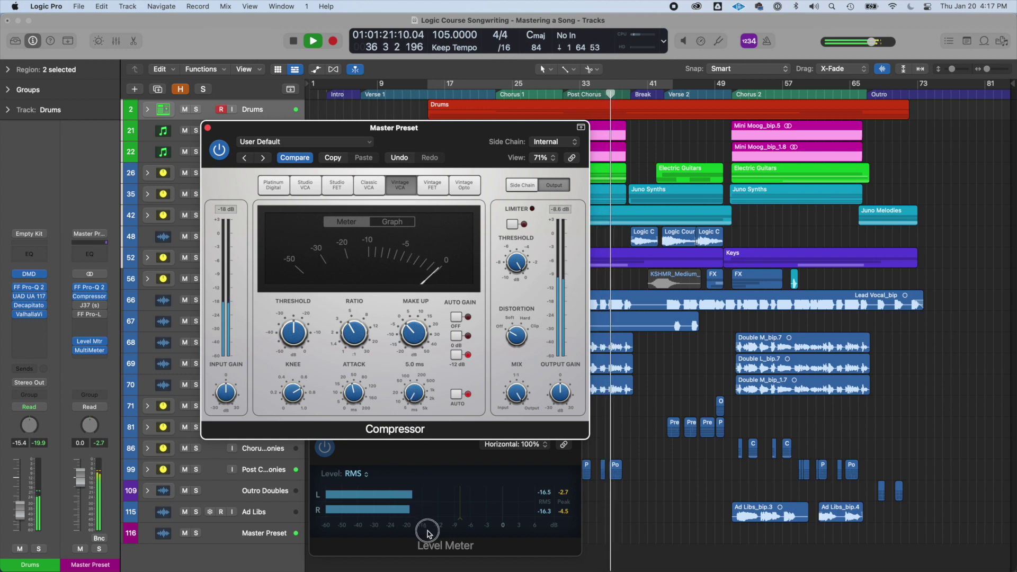
- Compare Compressor release times of 5.0 ms and 5000 ms during playback, settle on a short release, and close the plug-in
key("space")
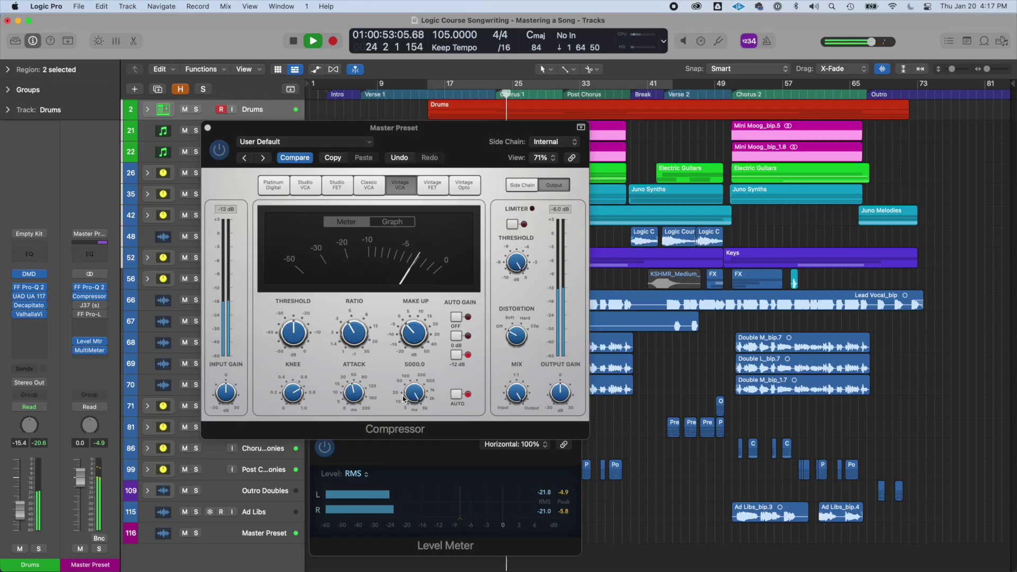
left_click_drag(418, 395, 416, 461)
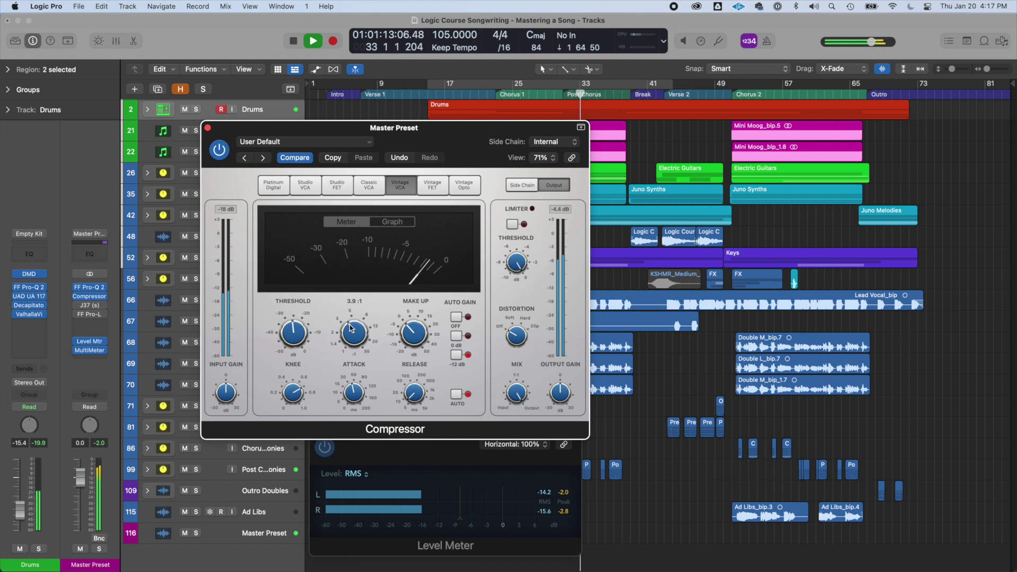
left_click(207, 128)
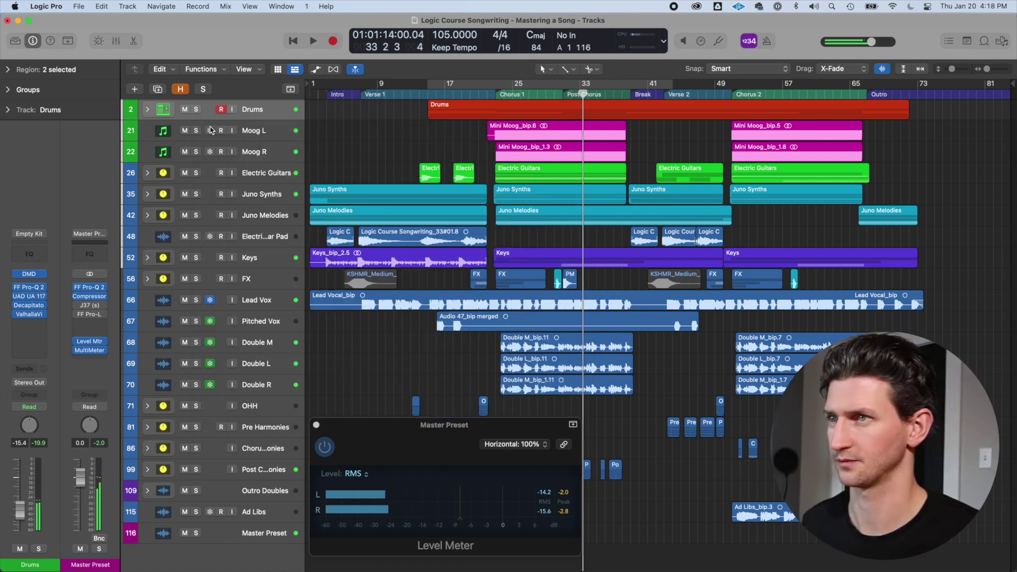
key("space")
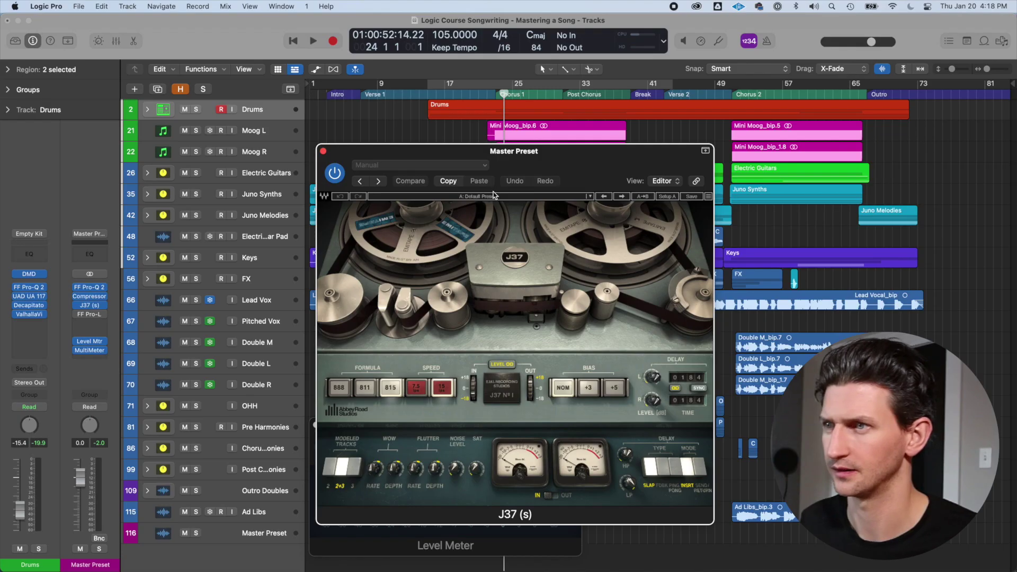
- Load the Mastering Hi Freq Smoothing Round Bottom (Stereo) factory preset in the J37 tape plug-in
left_click(496, 197)
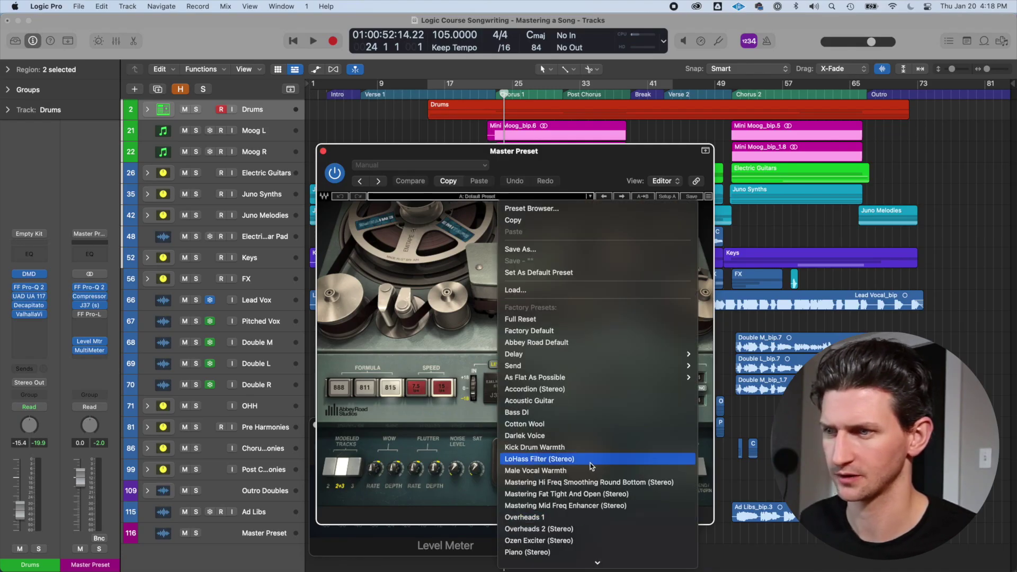
scroll(597, 464, "down", 2)
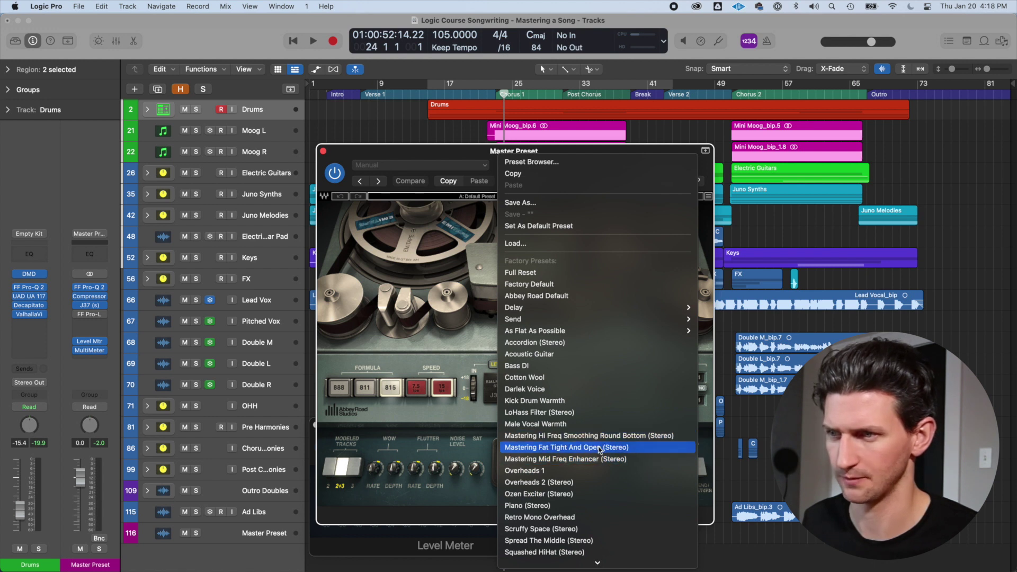
left_click(597, 435)
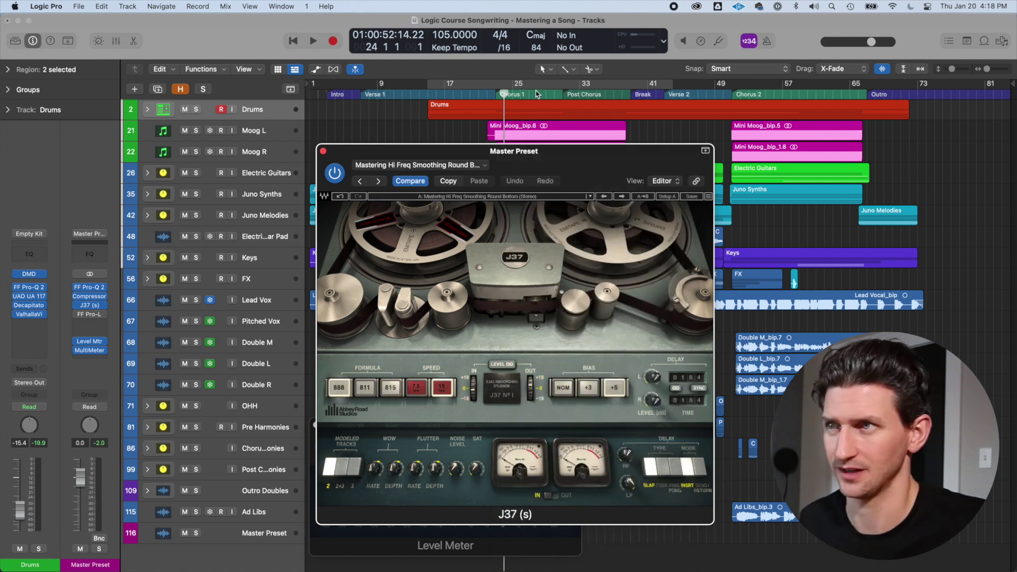
- Compare the J37 bypassed and active while playing Chorus 1, leave it bypassed, and close its window
left_click(510, 129)
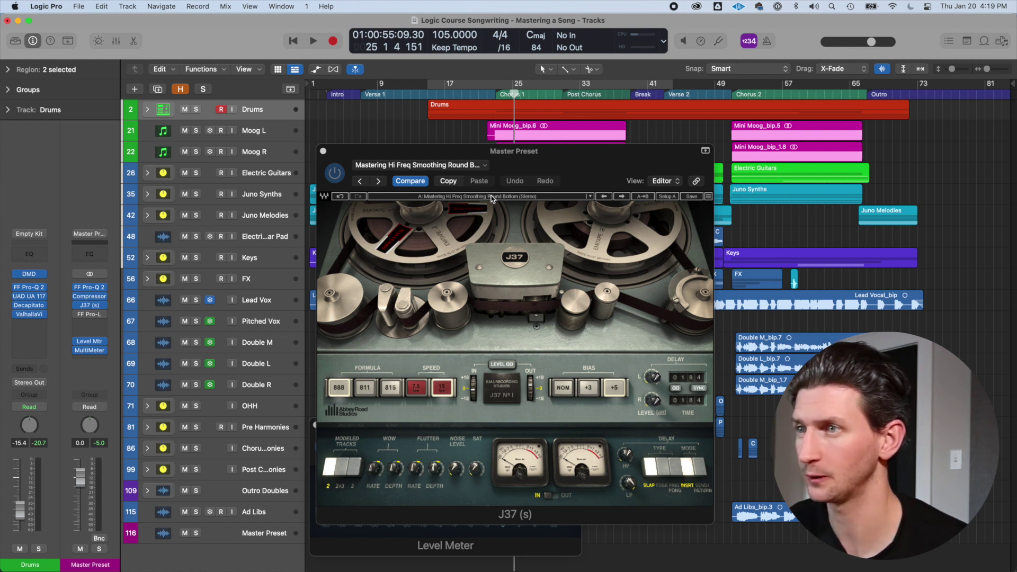
left_click(345, 159)
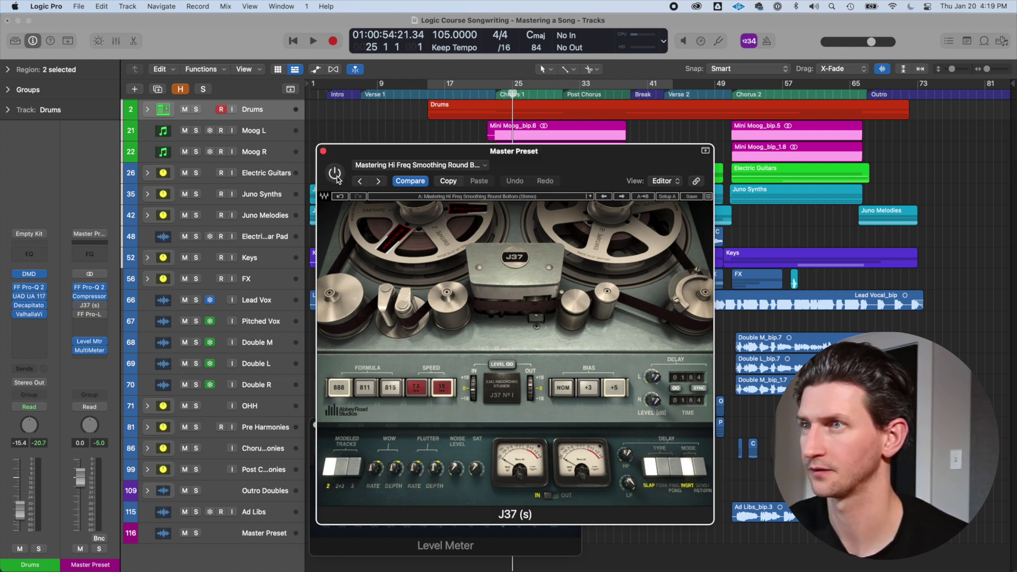
key("space")
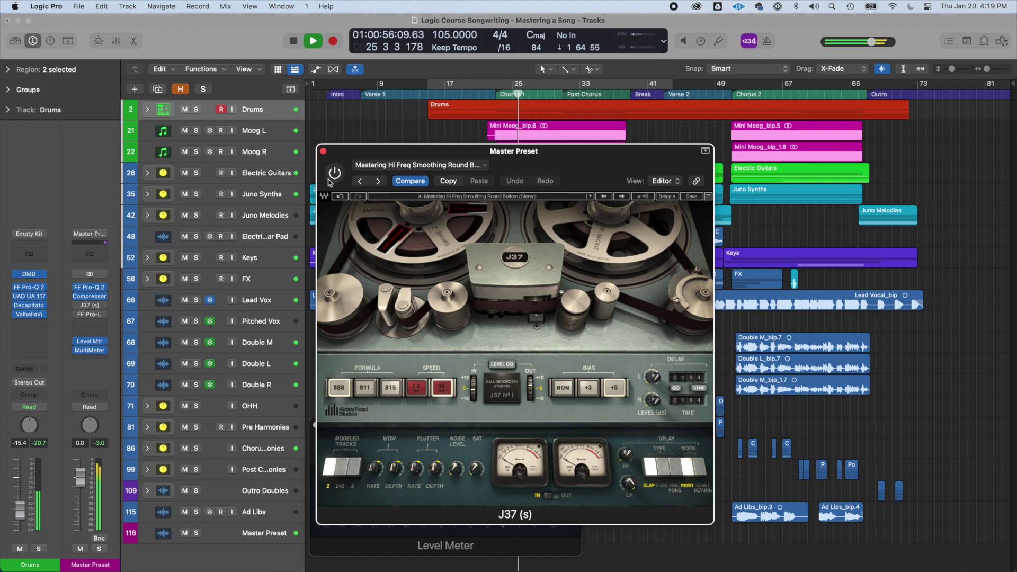
left_click(333, 173)
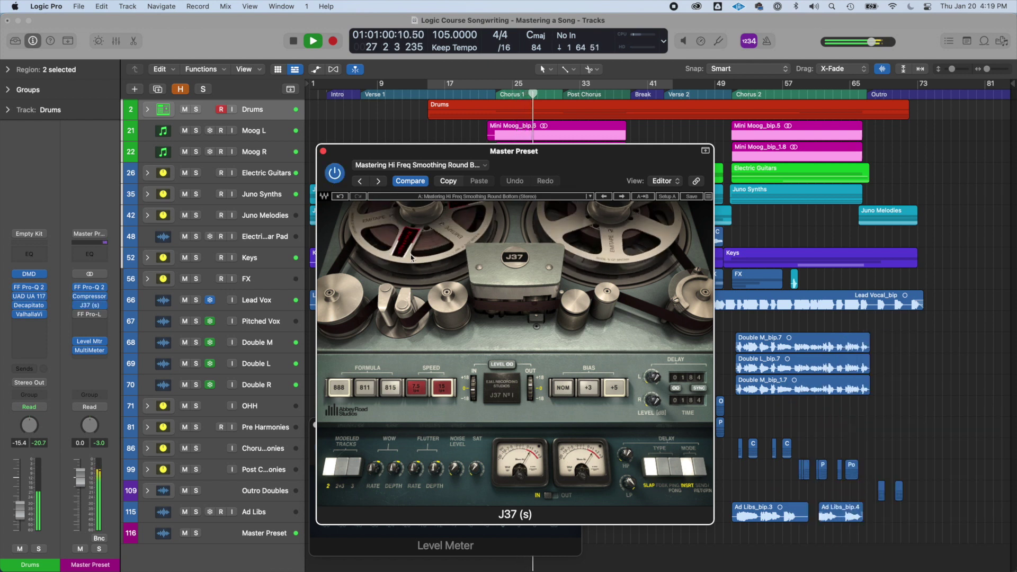
left_click(333, 175)
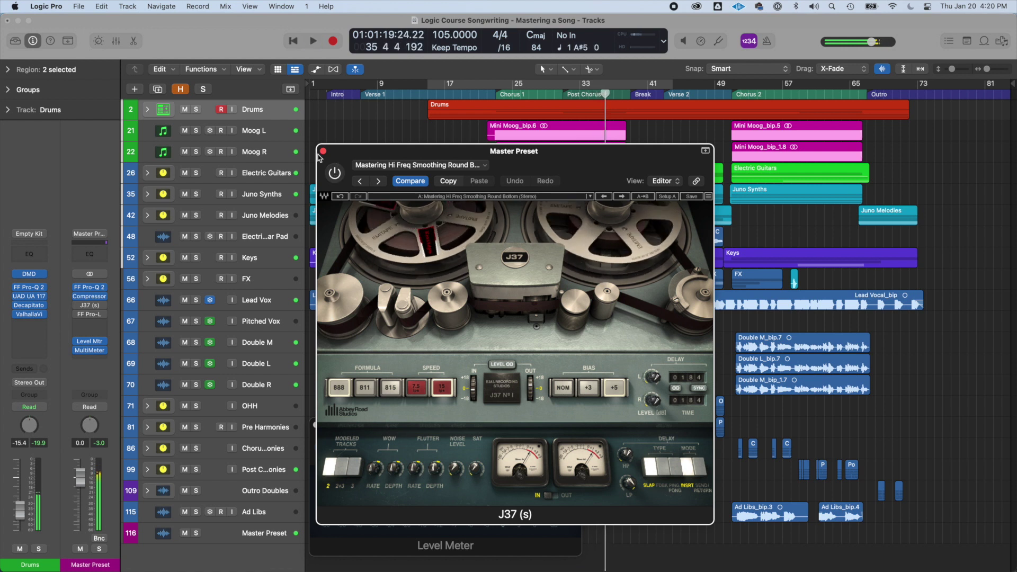
key("super+w")
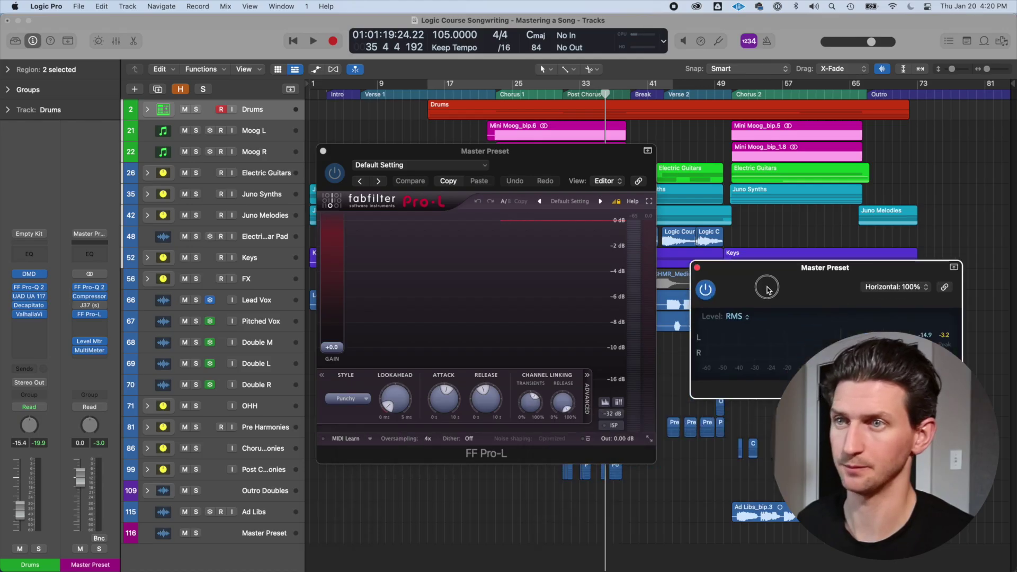
- Move the Level Meter window beside the FabFilter Pro-L limiter and keep its level mode on RMS
left_click_drag(768, 289, 778, 185)
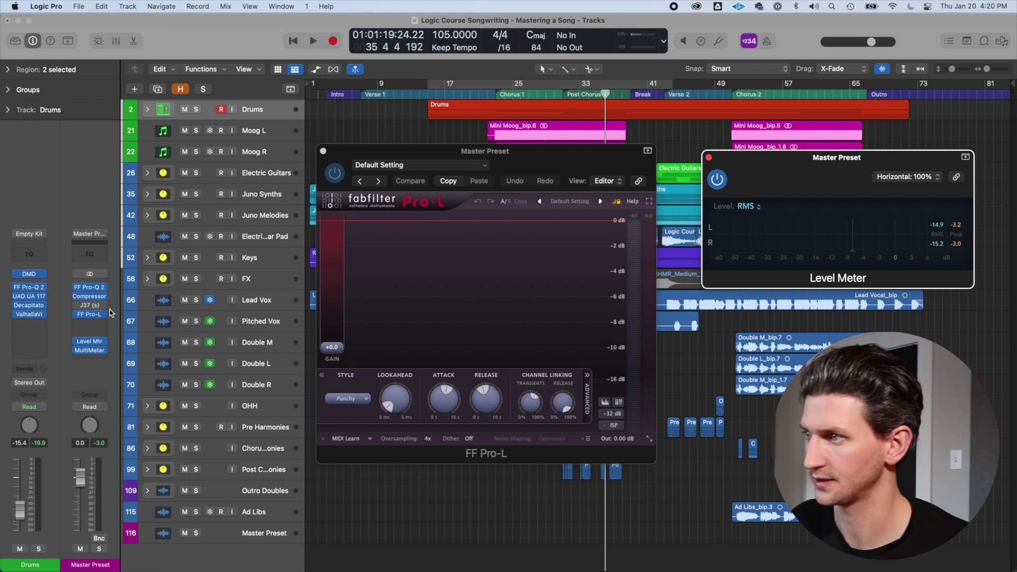
left_click(103, 350)
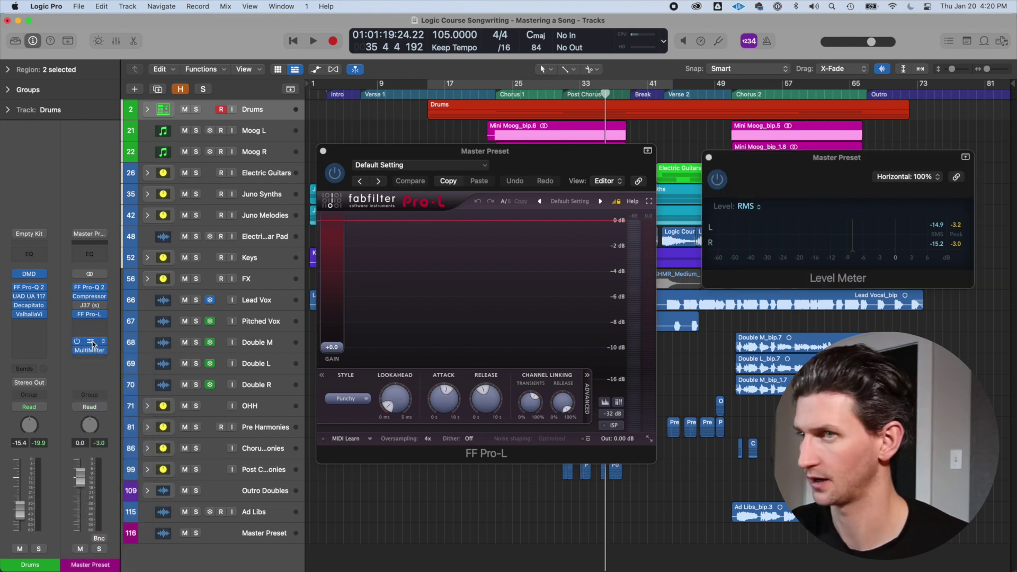
left_click(753, 211)
left_click(749, 208)
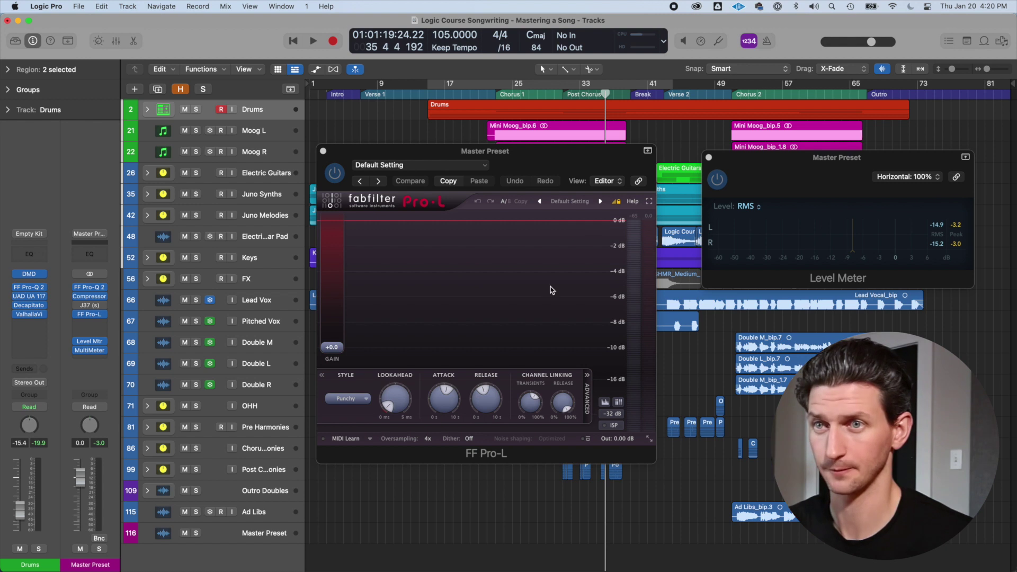
- Return the playhead to the start of Chorus 1 and shorten the release on the Pro-L limiter
left_click(506, 94)
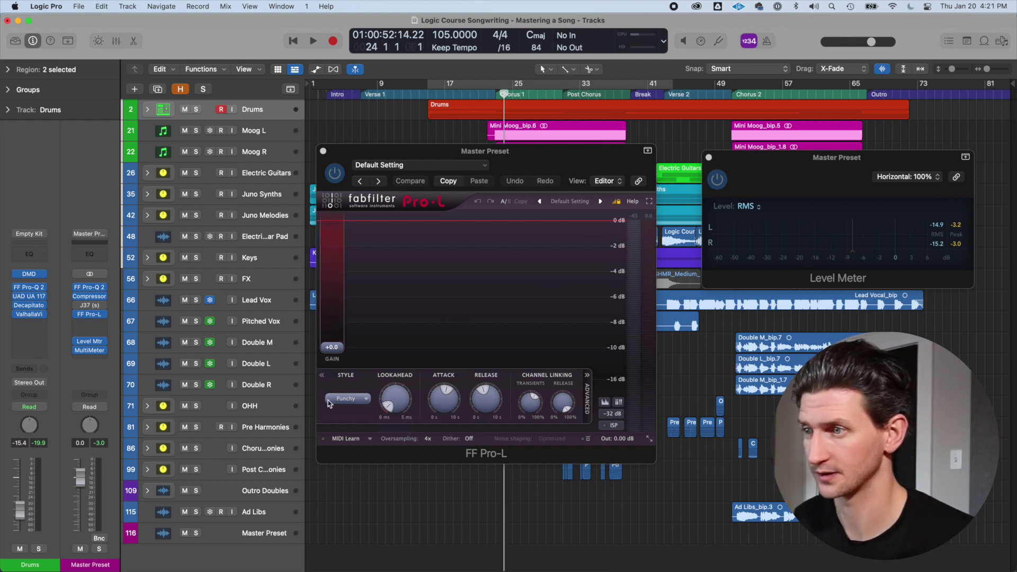
left_click(430, 399)
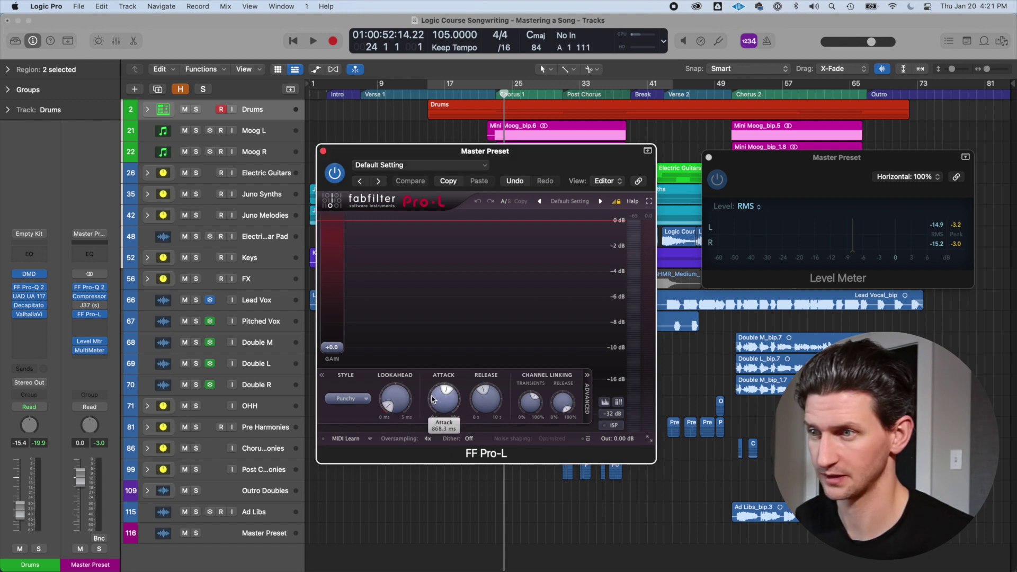
left_click_drag(482, 406, 481, 413)
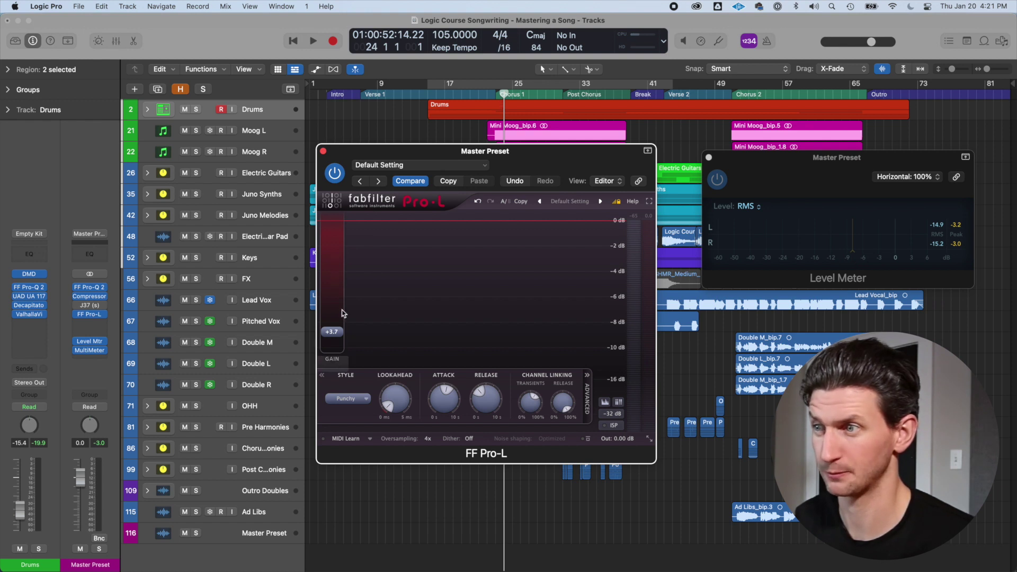
- Lower the Pro-L gain to 0 dB, play Chorus 1, and raise the gain to +6.4 dB while resetting the Level Meter readings
left_click_drag(337, 313, 337, 355)
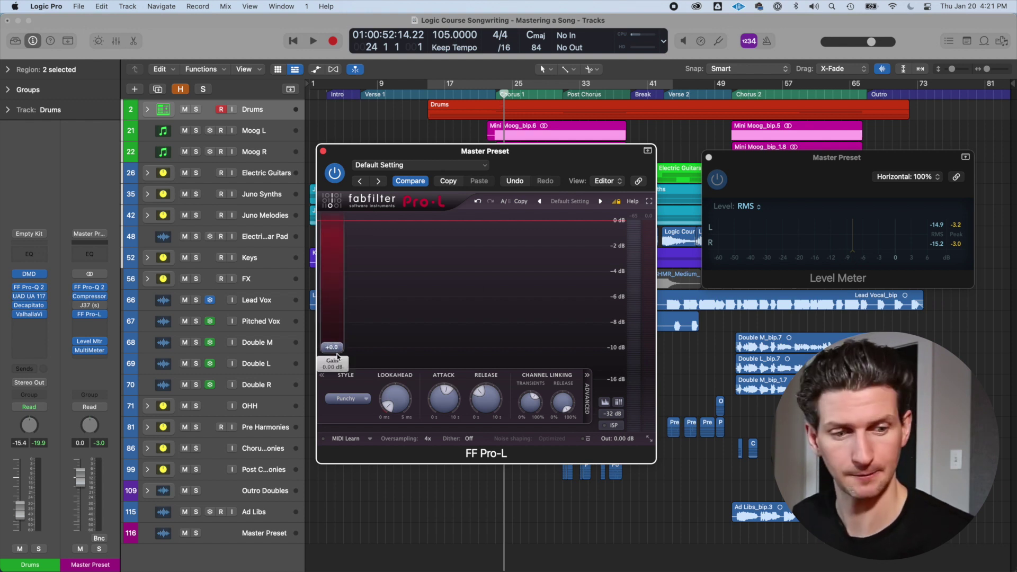
key("space")
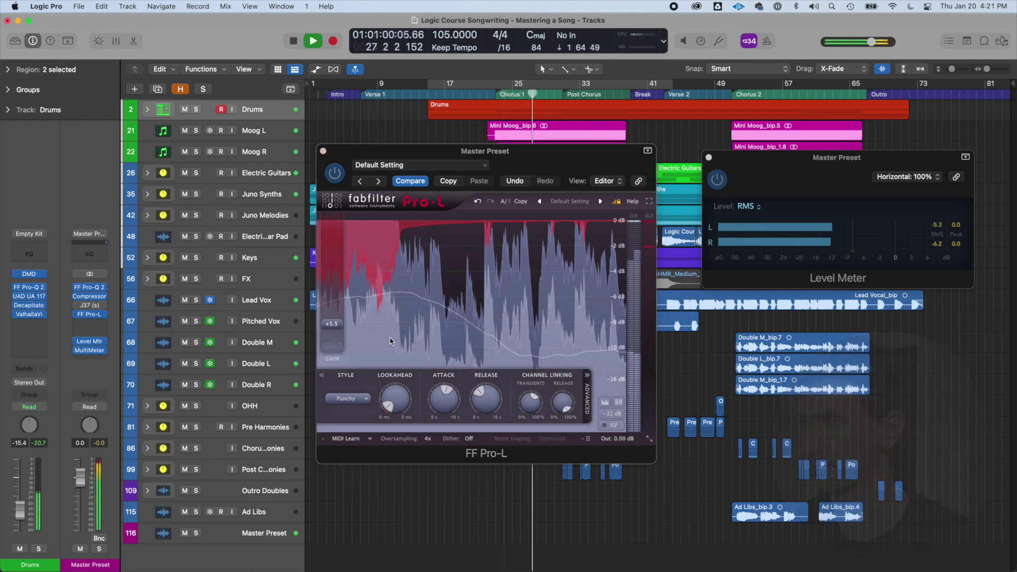
left_click_drag(342, 354, 339, 317)
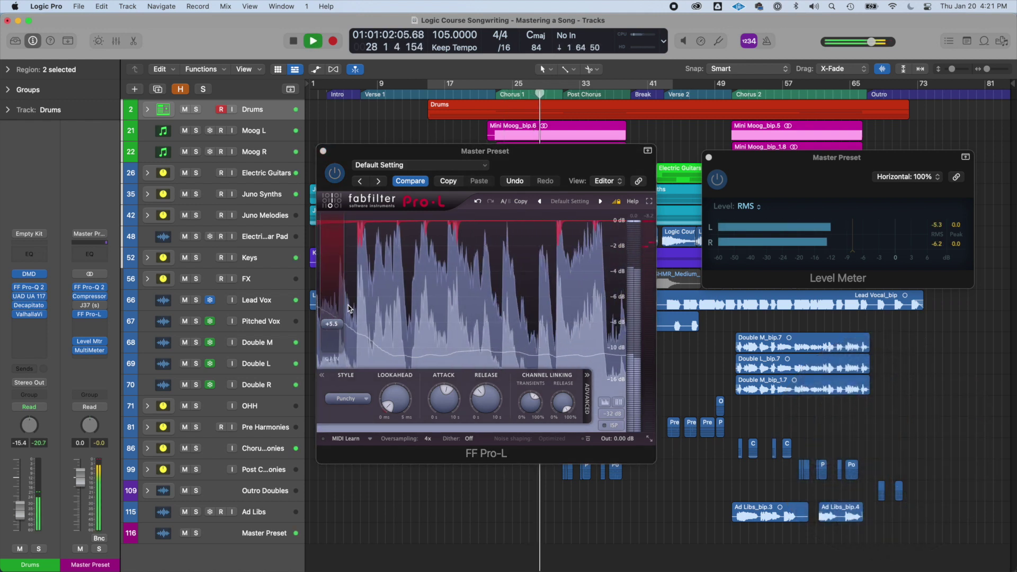
left_click(952, 233)
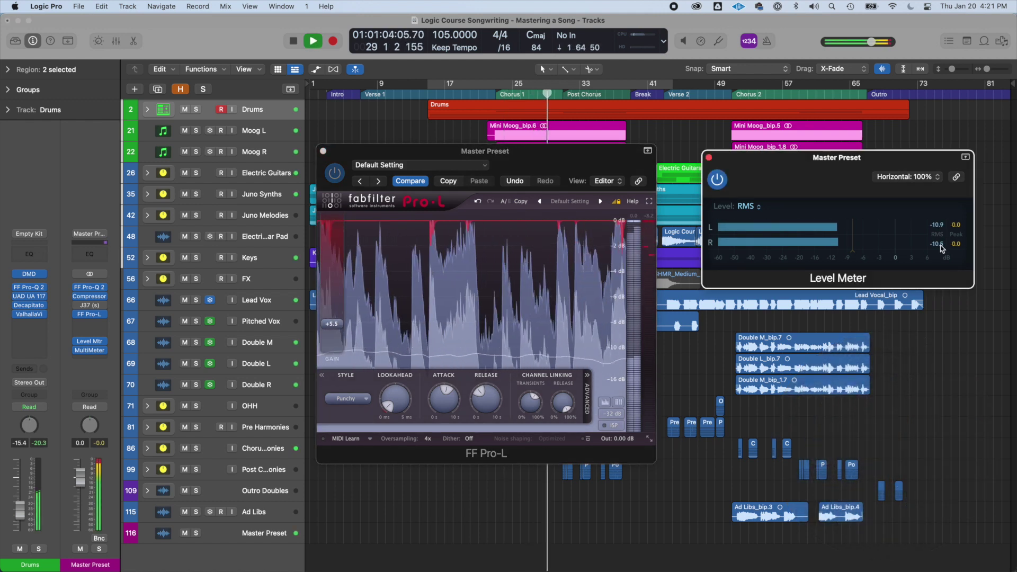
left_click_drag(332, 323, 340, 323)
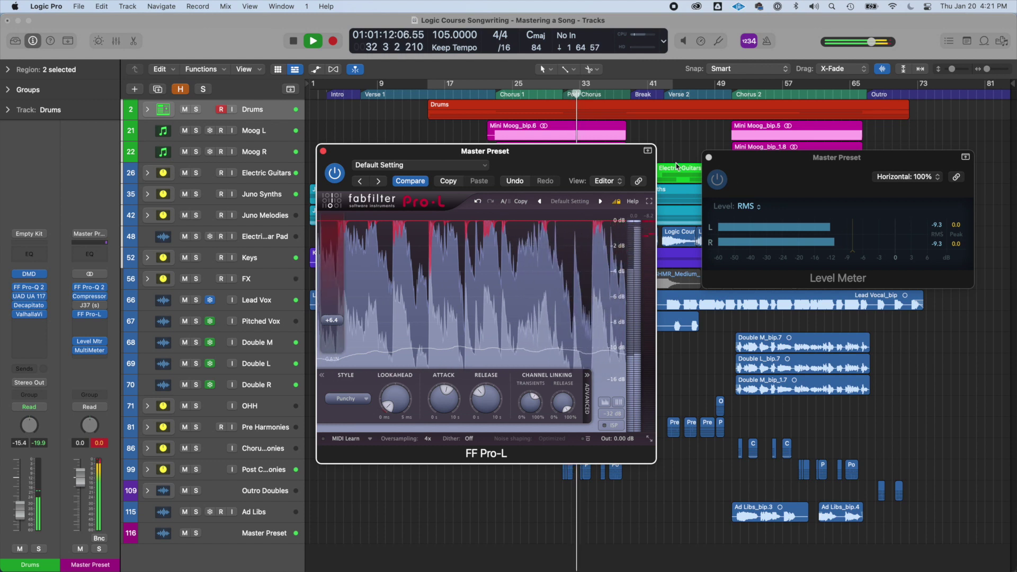
- Replay Chorus 1, stop playback, and set the Pro-L gain to +6.0 dB and its output to -0.10 dB
left_click(495, 94)
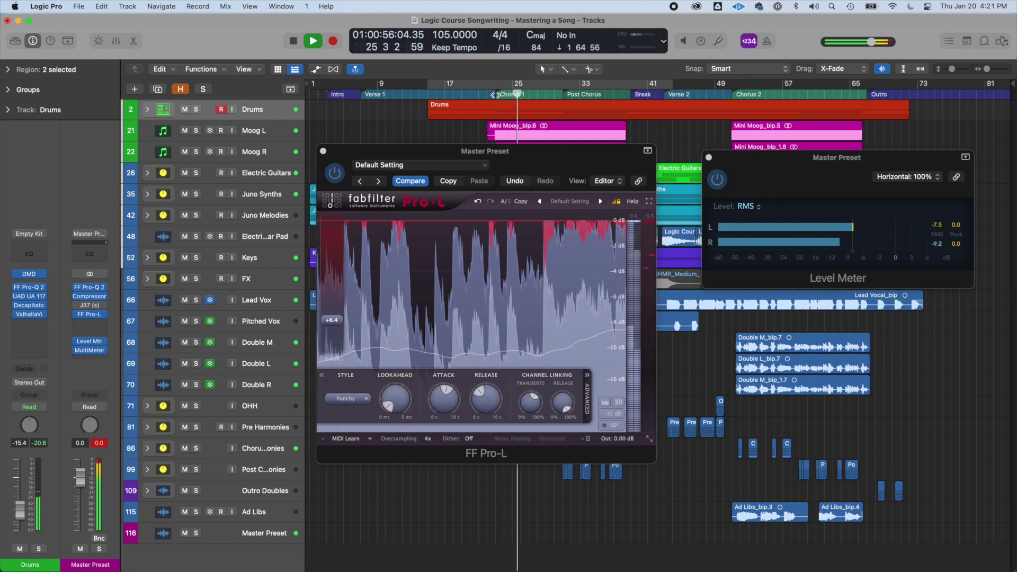
key("space")
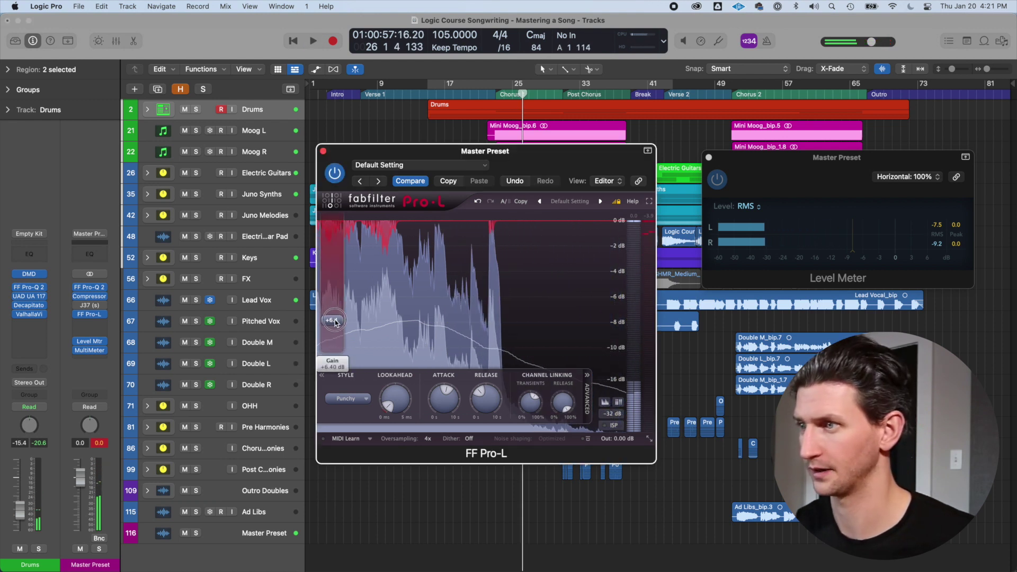
mouse_move(624, 443)
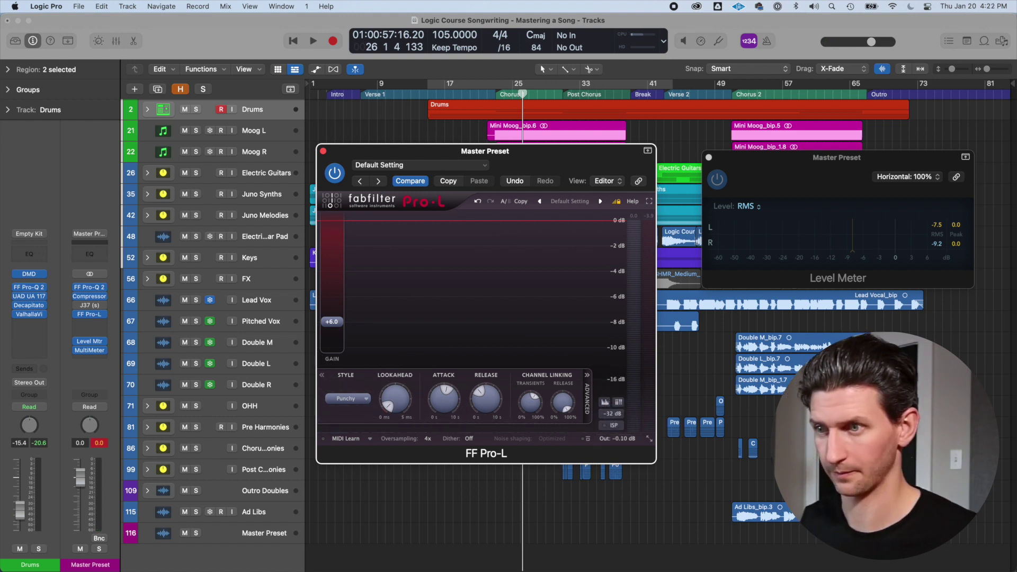
- Play the song and change the Pro-L limiting style to Allround
key("space")
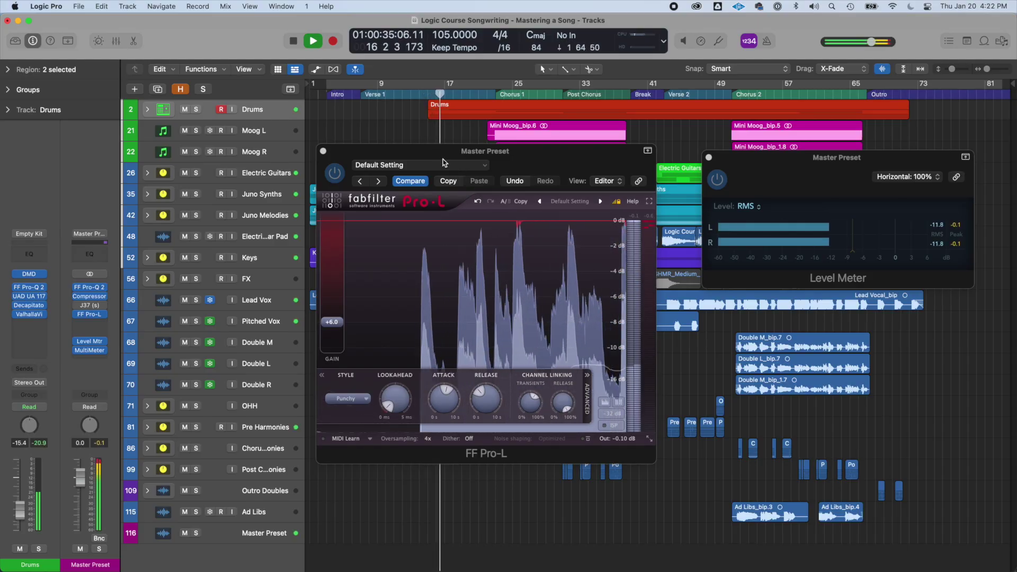
left_click(346, 398)
left_click(347, 439)
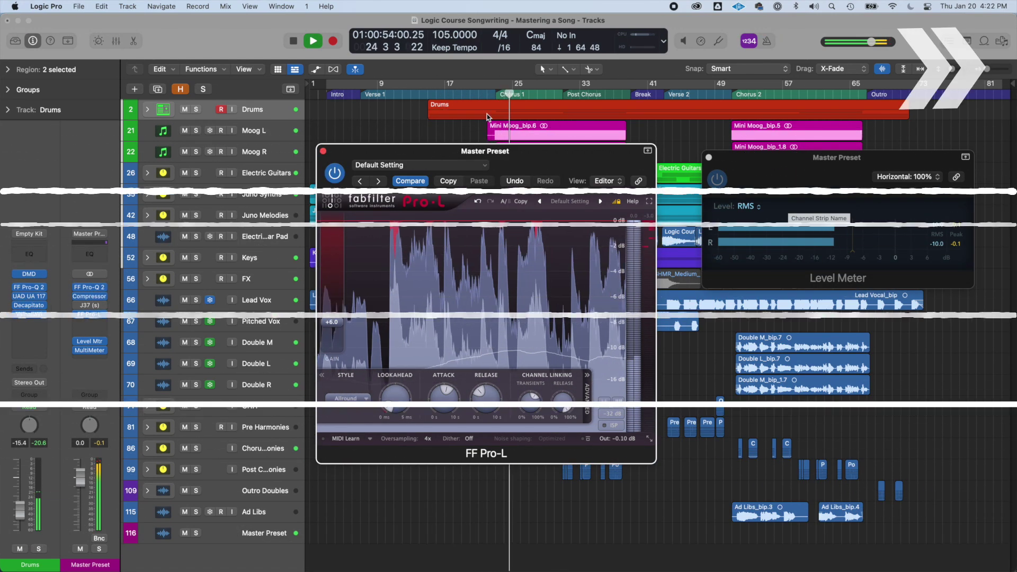
- Review the master compressor, limiter and Pro-Q 2 EQ during playback, close the EQ, and skip ahead toward Chorus 2
left_click(90, 296)
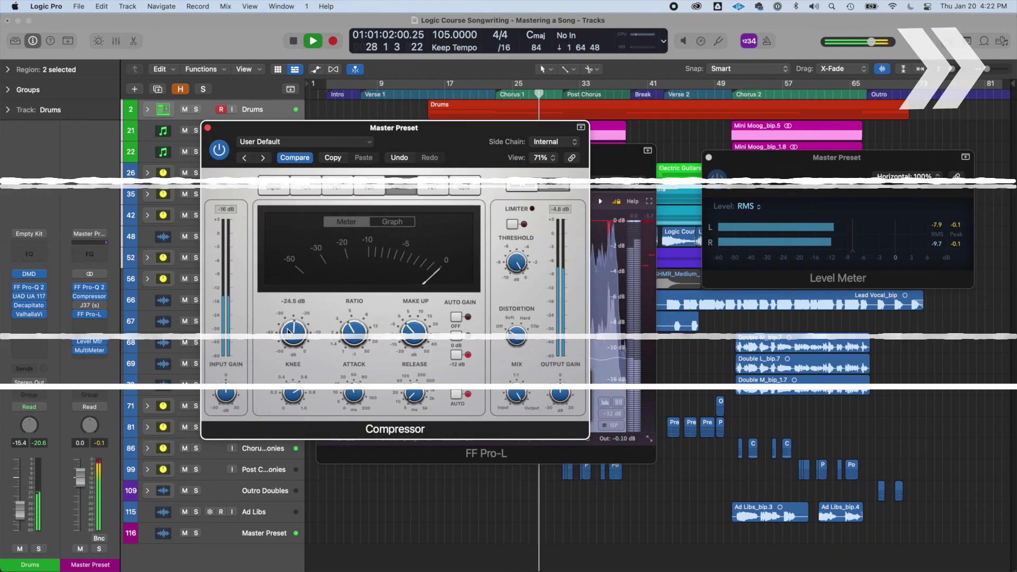
left_click(90, 314)
left_click(89, 286)
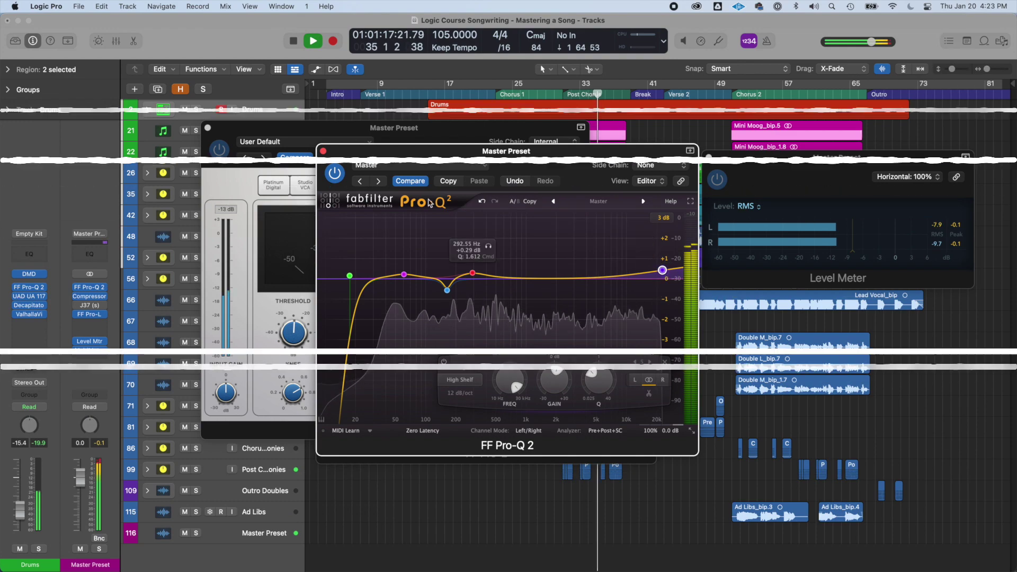
left_click(323, 150)
left_click(726, 157)
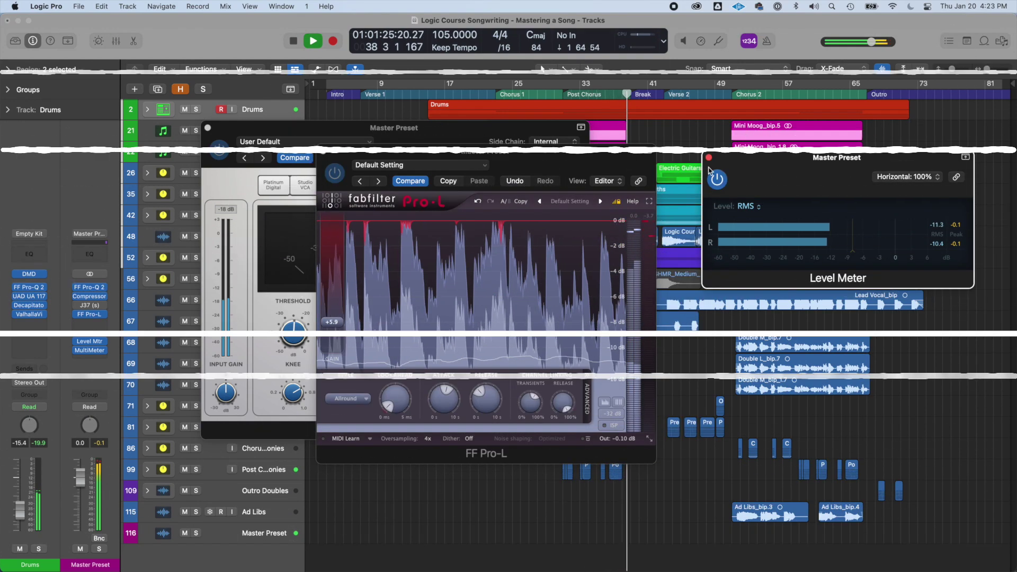
left_click(693, 102)
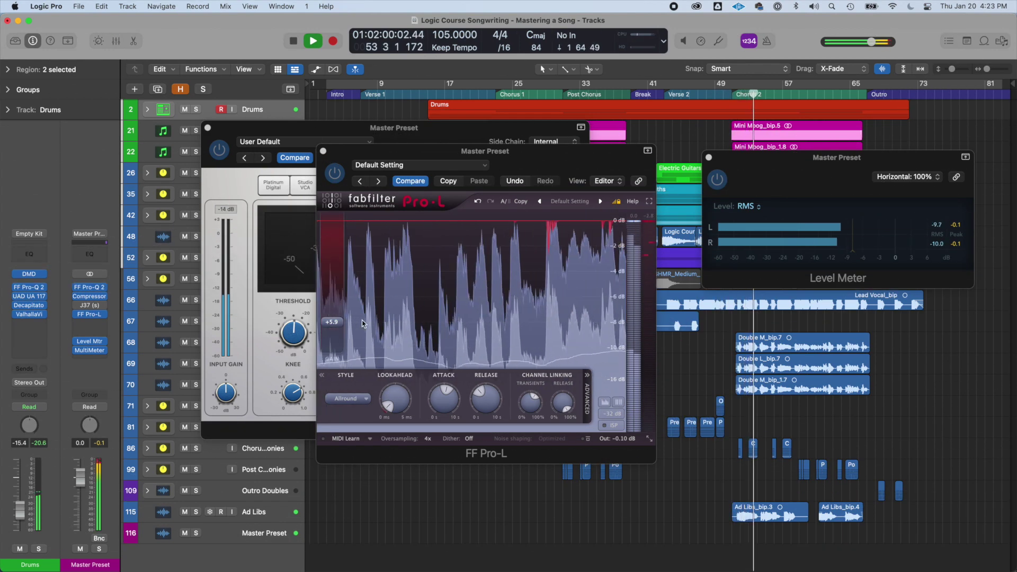
- Raise the Pro-L gain to +7.3 dB while auditioning Chorus 2 and Chorus 1
left_click(341, 326)
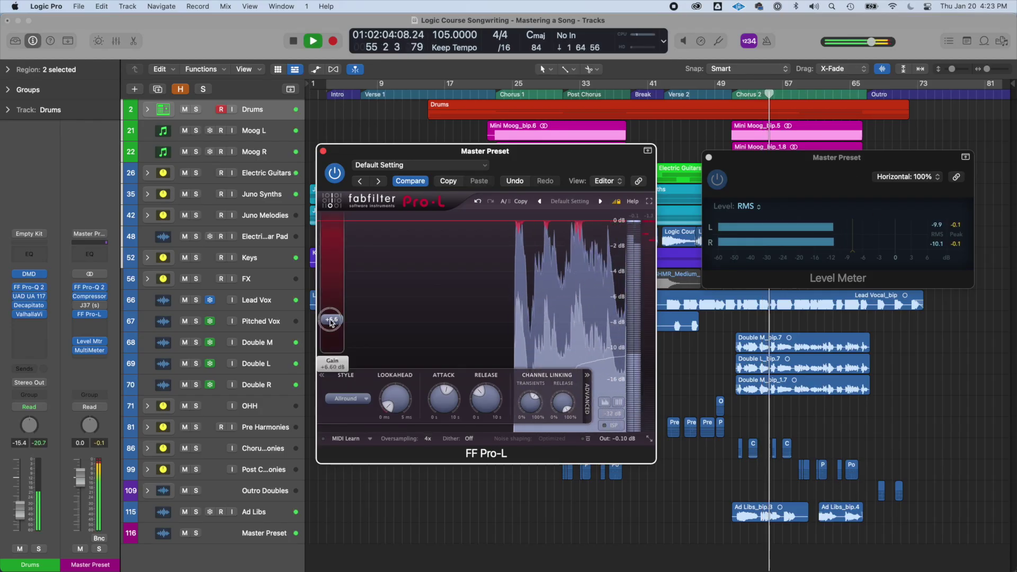
left_click_drag(331, 320, 332, 316)
left_click(496, 94)
left_click_drag(331, 316, 330, 322)
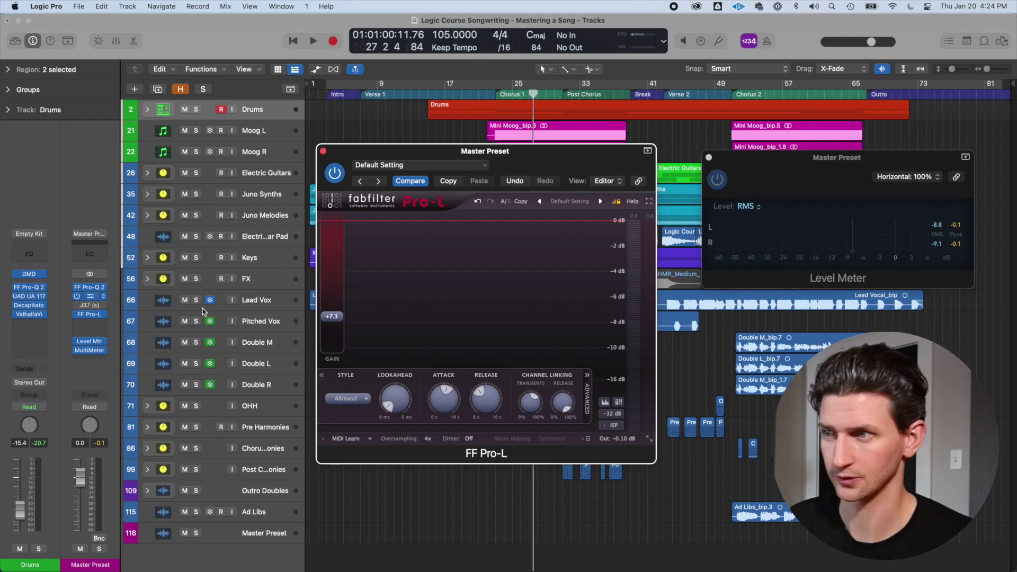
- Review the master compressor and Pro-Q 2 EQ settings, and close both of their windows
left_click(89, 296)
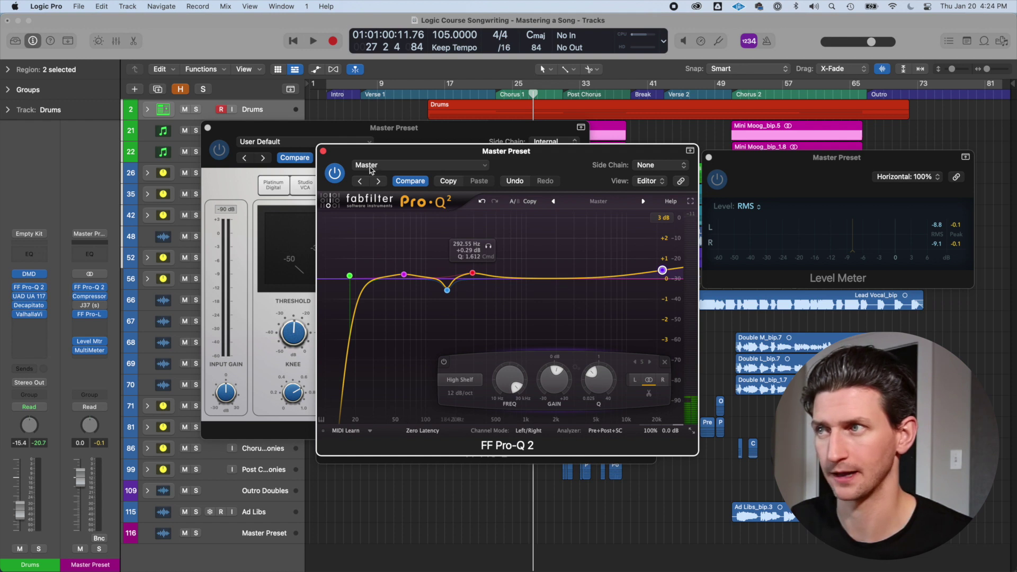
left_click(324, 152)
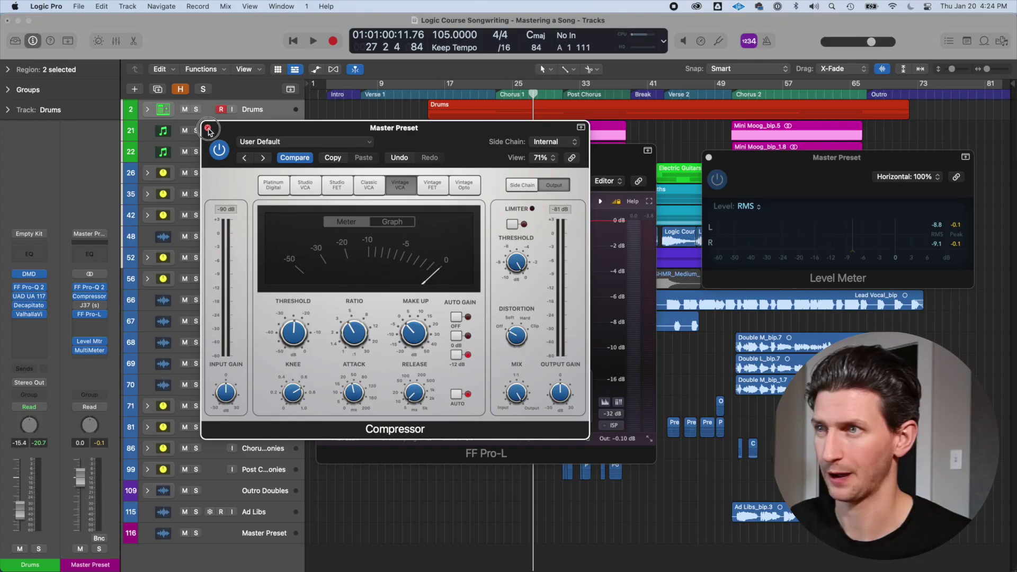
left_click(208, 129)
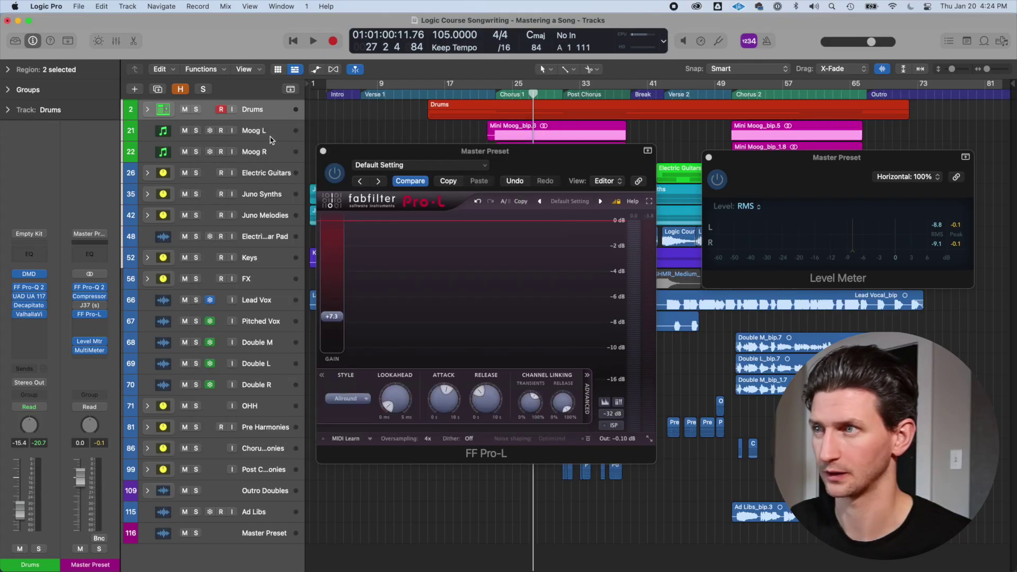